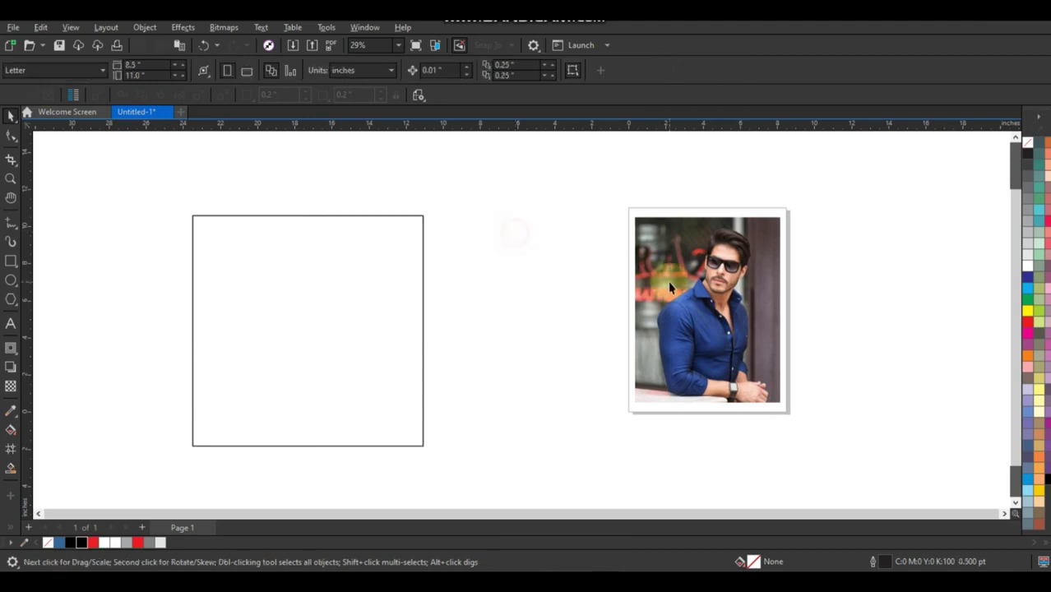
Move the photo onto the empty square and enlarge it proportionally to about 138%, covering the square's full height.
{"action": "left_click_drag", "start_coordinate": [679, 285], "coordinate": [241, 274]}
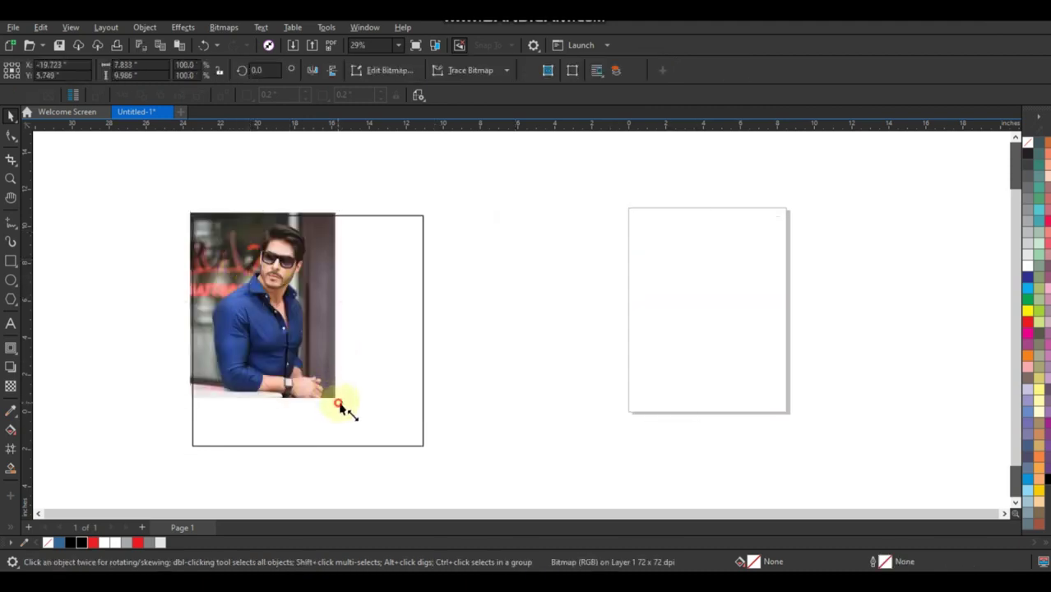
{"action": "left_click_drag", "start_coordinate": [338, 406], "coordinate": [380, 452]}
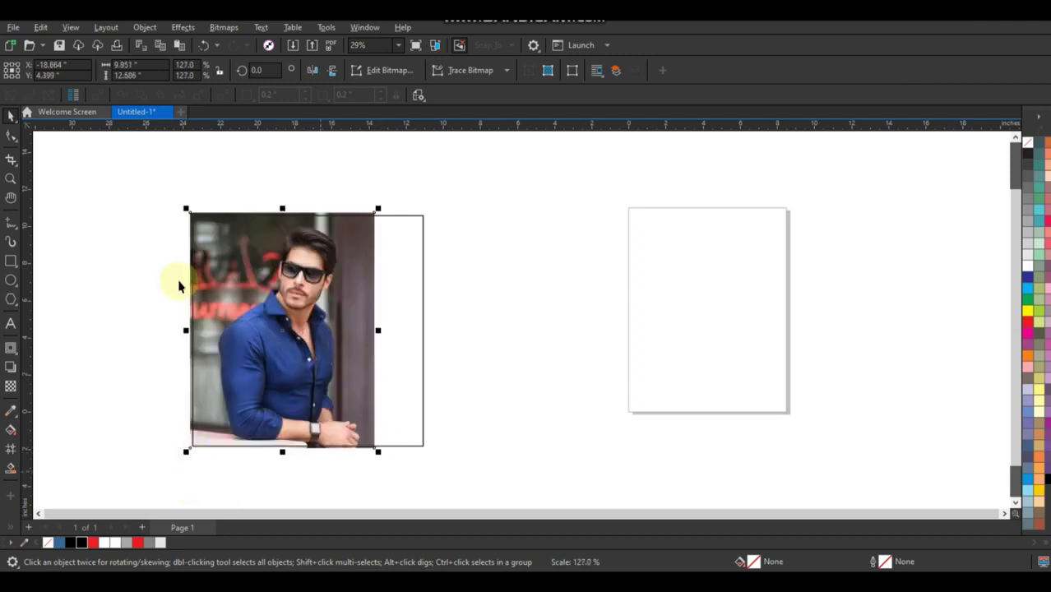
{"action": "left_click_drag", "start_coordinate": [187, 213], "coordinate": [181, 204]}
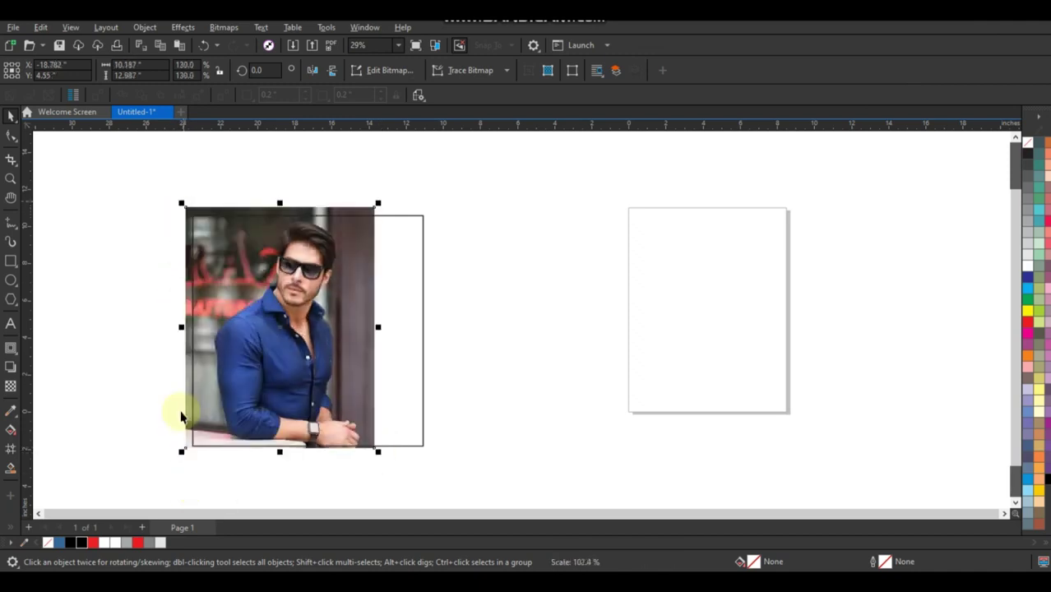
{"action": "left_click_drag", "start_coordinate": [182, 453], "coordinate": [170, 464]}
{"action": "left_click_drag", "start_coordinate": [181, 410], "coordinate": [165, 408]}
{"action": "left_click", "coordinate": [521, 357]}
Move the enlarged photo off the square, placing it just beside the square's left edge.
{"action": "left_click", "coordinate": [10, 179]}
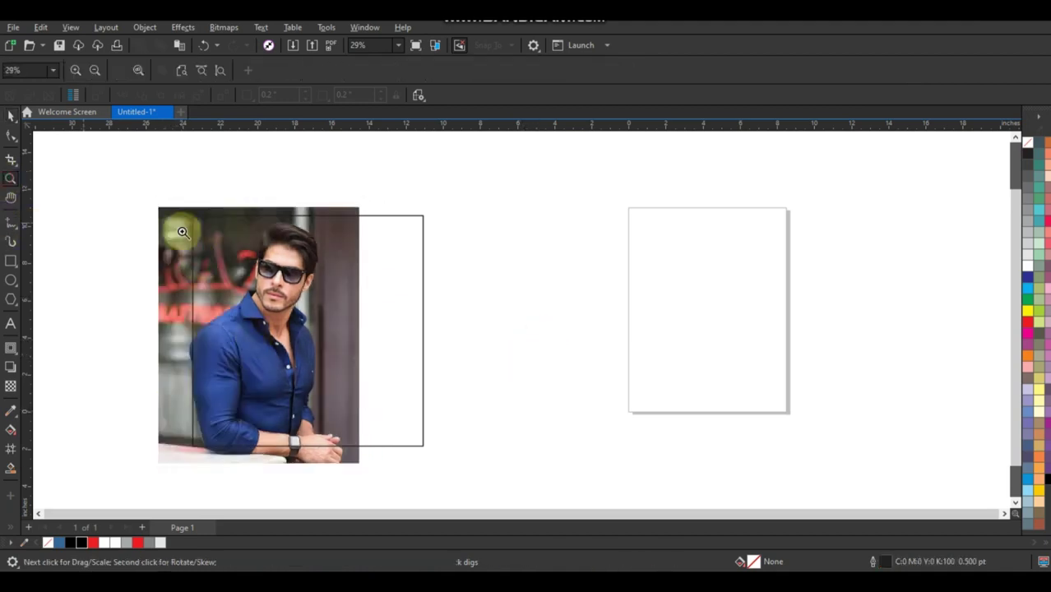
{"action": "left_click_drag", "start_coordinate": [136, 180], "coordinate": [485, 467]}
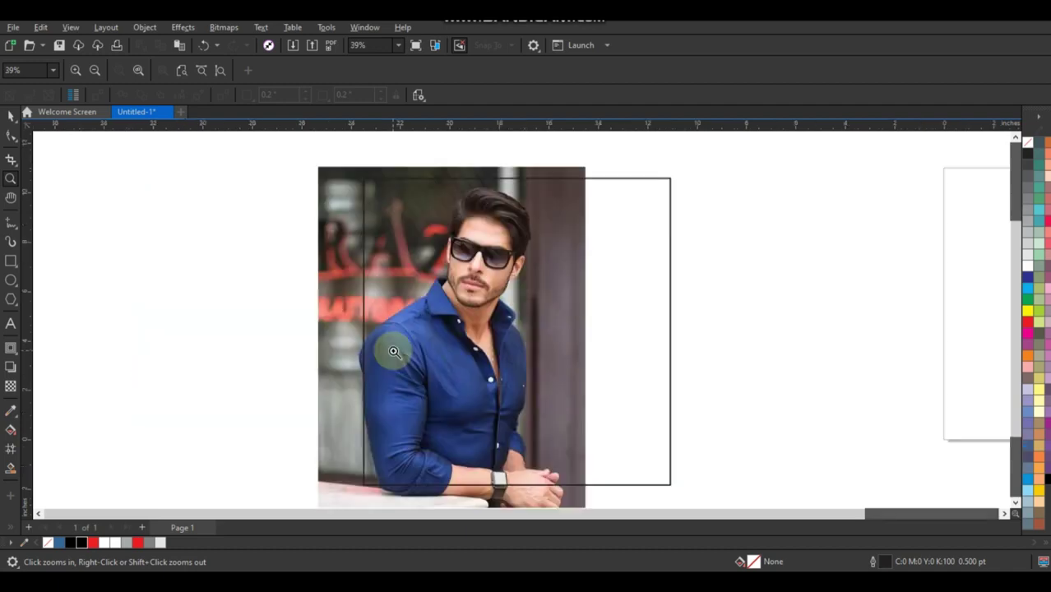
{"action": "left_click", "coordinate": [13, 120]}
{"action": "left_click_drag", "start_coordinate": [347, 281], "coordinate": [94, 284]}
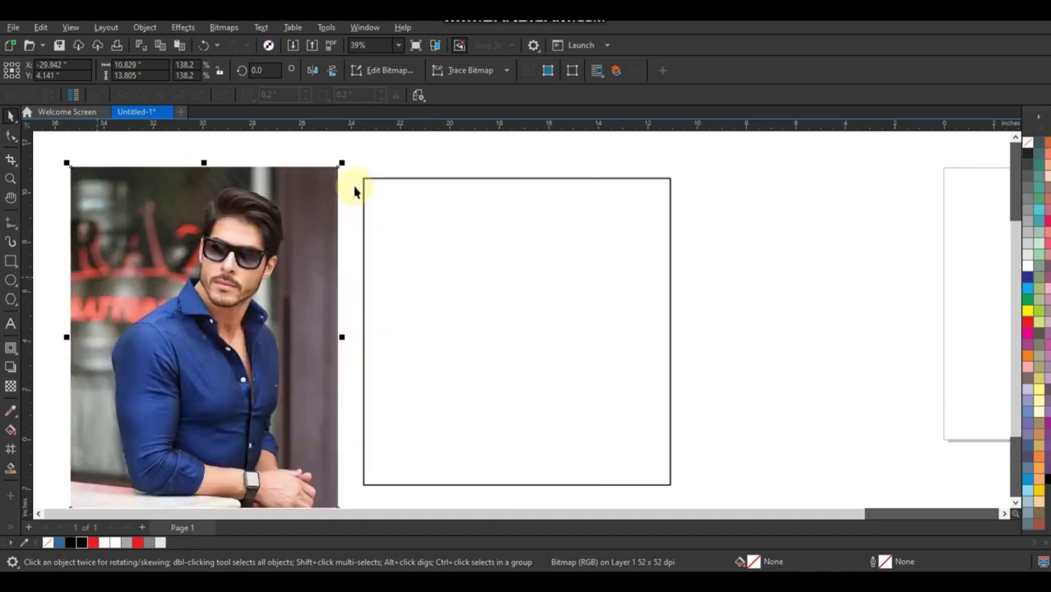
{"action": "left_click", "coordinate": [375, 157]}
Draw a straight 45-degree line across the square's upper-left corner and extend its lower end to about 10.9 by 10.9 inches overall.
{"action": "left_click", "coordinate": [11, 223]}
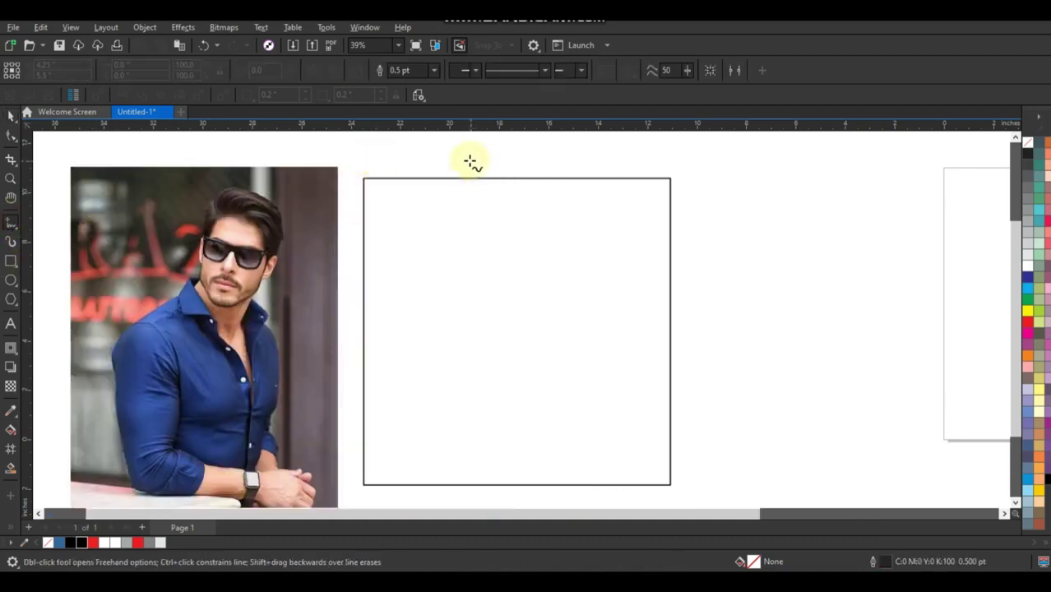
{"action": "left_click", "coordinate": [349, 276]}
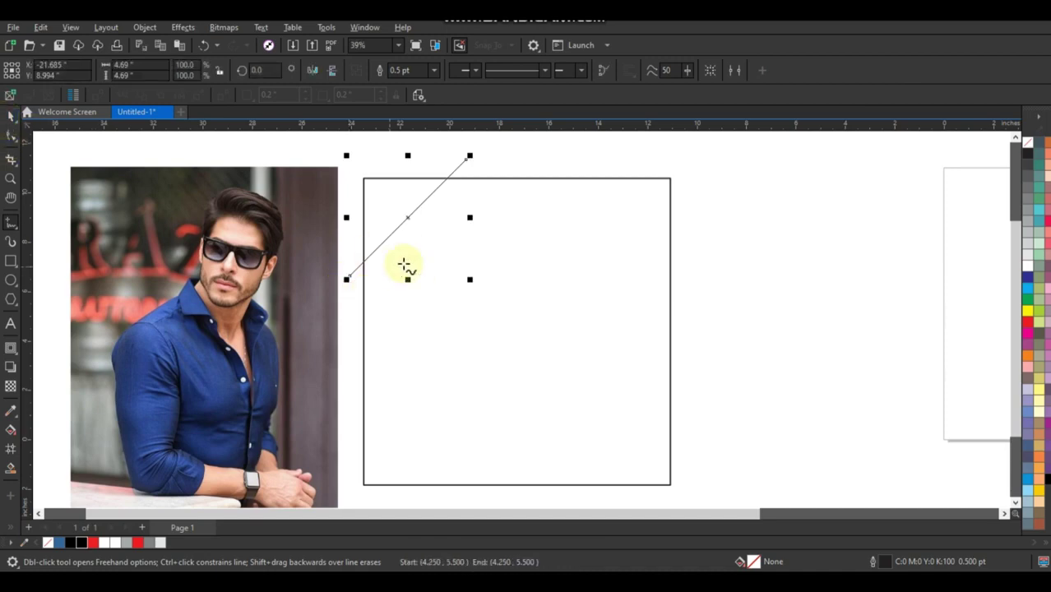
{"action": "left_click", "coordinate": [11, 136]}
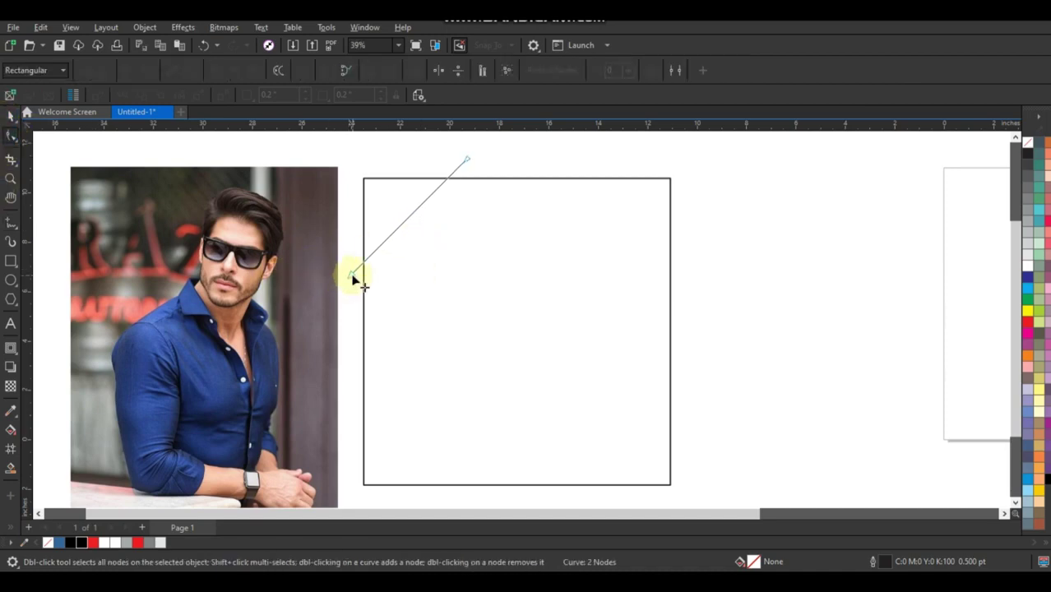
{"action": "left_click_drag", "start_coordinate": [352, 277], "coordinate": [199, 427]}
{"action": "left_click", "coordinate": [11, 116]}
{"action": "left_click", "coordinate": [1014, 137]}
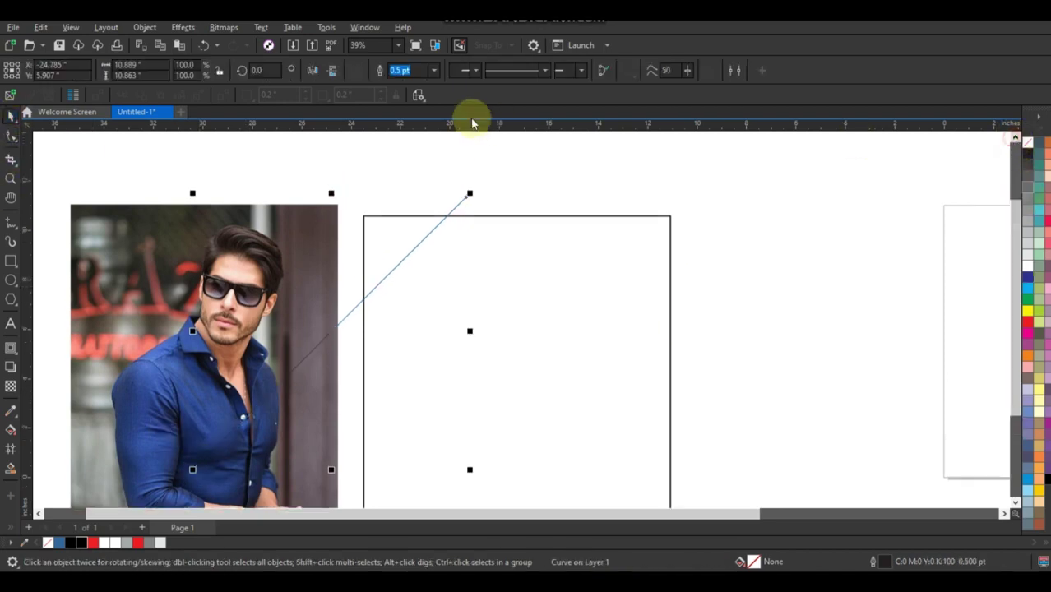
Set the diagonal line's outline width to 3.0 pt.
{"action": "left_click", "coordinate": [433, 70]}
{"action": "left_click", "coordinate": [418, 146]}
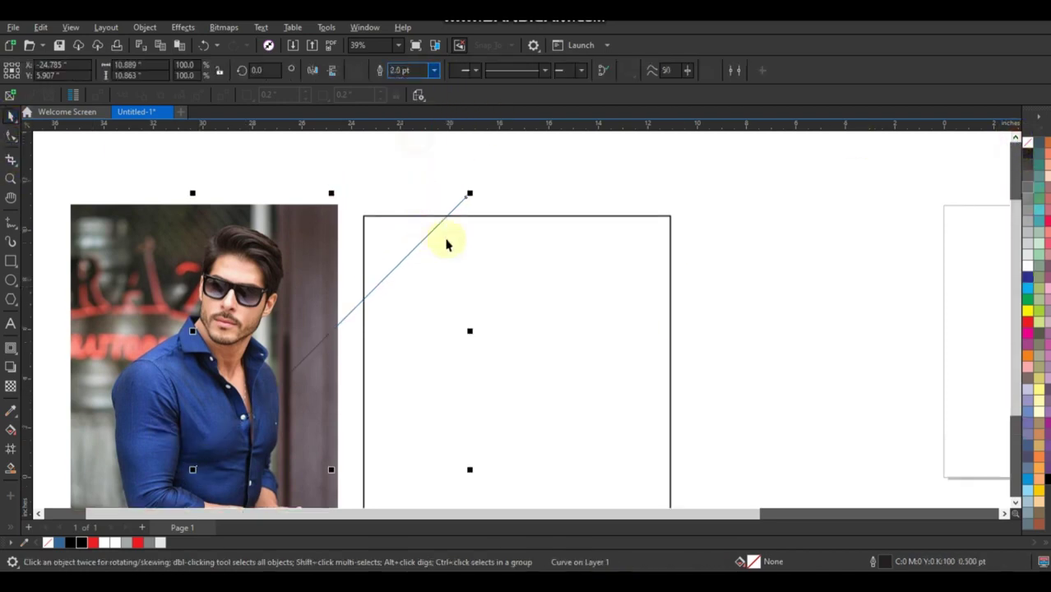
{"action": "left_click", "coordinate": [433, 70]}
{"action": "left_click", "coordinate": [417, 155]}
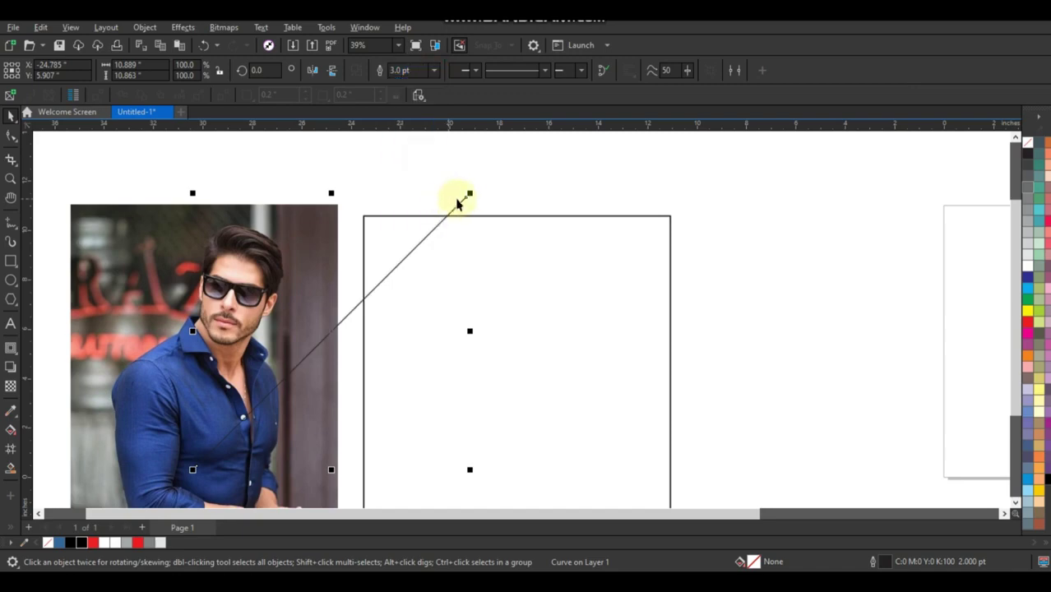
Duplicate the diagonal line across the square, leaving single lines at both outer sides and three closely spaced pairs between them.
{"action": "left_click_drag", "start_coordinate": [464, 199], "coordinate": [686, 203]}
{"action": "right_click", "coordinate": [508, 194]}
{"action": "right_click", "coordinate": [555, 208]}
{"action": "left_click", "coordinate": [769, 252]}
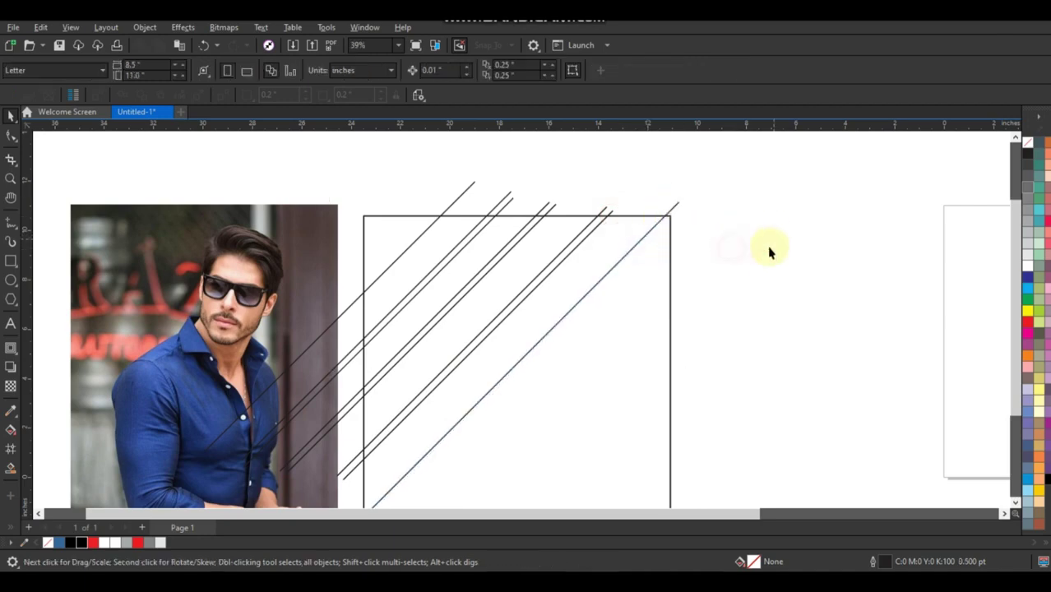
Smart-fill the four wide diagonal bands between the lines with blue (#336699), leaving the narrow gaps and outer corners empty.
{"action": "left_click", "coordinate": [11, 468]}
{"action": "left_click", "coordinate": [455, 399]}
{"action": "left_click", "coordinate": [437, 347]}
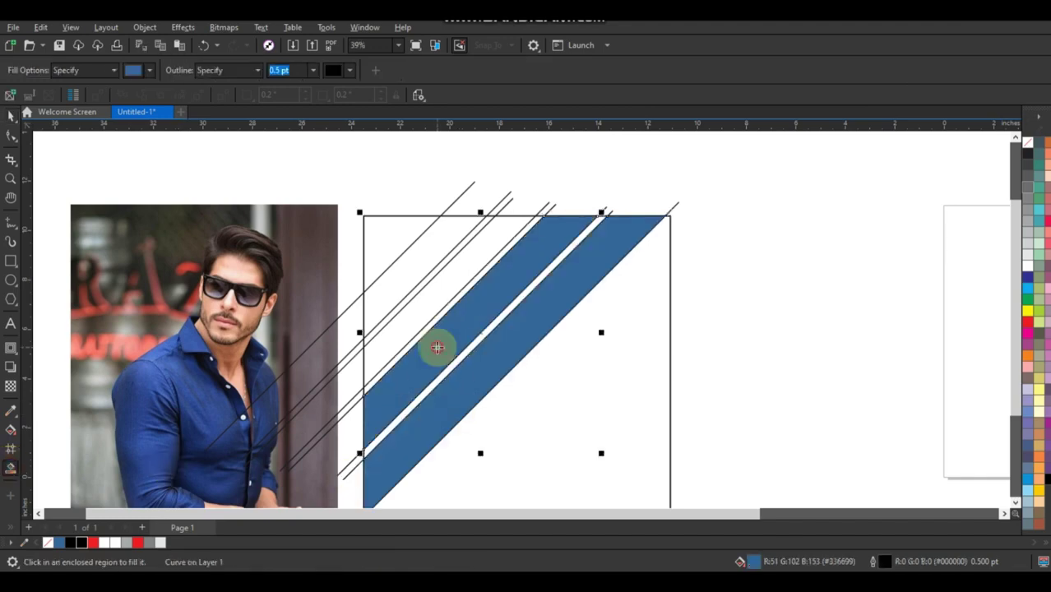
{"action": "left_click", "coordinate": [420, 307]}
{"action": "left_click", "coordinate": [401, 273]}
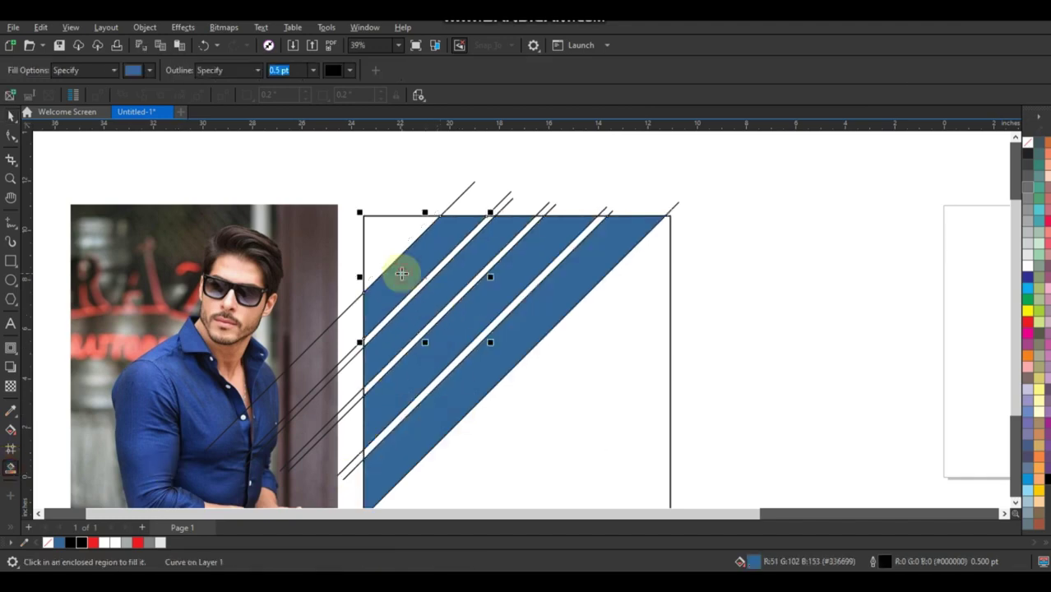
Delete all the diagonal construction lines, keeping the four filled bands and the square.
{"action": "left_click", "coordinate": [11, 115]}
{"action": "left_click", "coordinate": [485, 194]}
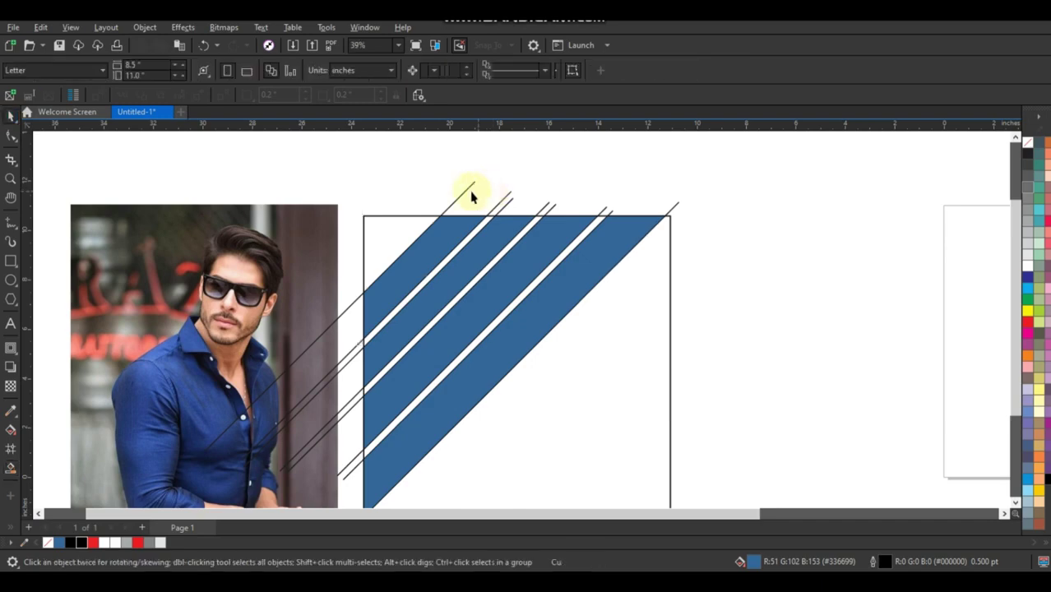
{"action": "key", "text": "Delete"}
{"action": "left_click", "coordinate": [509, 201]}
{"action": "key", "text": "Delete"}
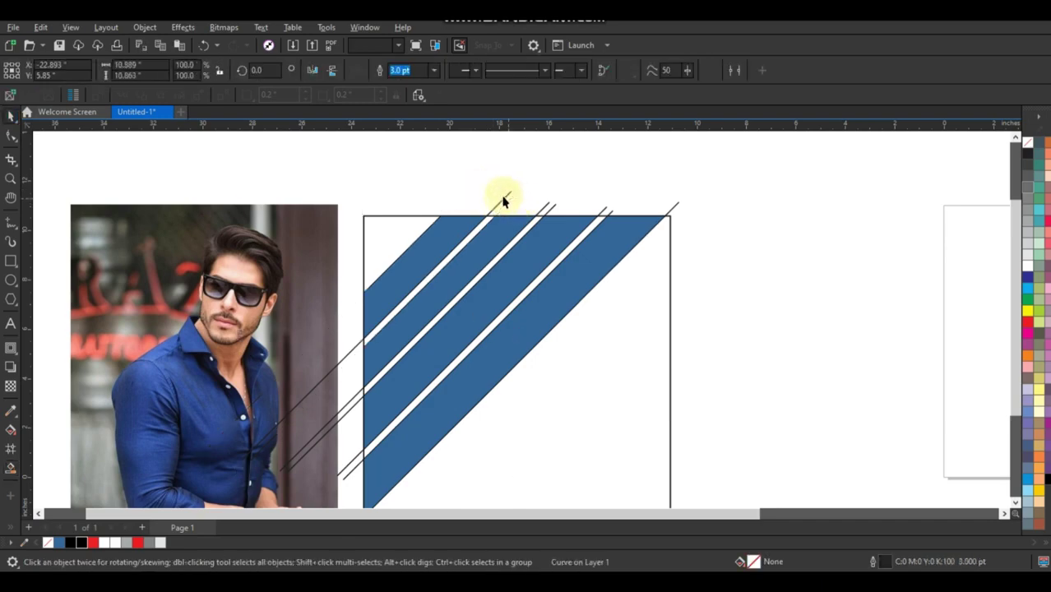
{"action": "left_click", "coordinate": [502, 200]}
{"action": "key", "text": "Delete"}
{"action": "left_click", "coordinate": [550, 209]}
{"action": "key", "text": "Delete"}
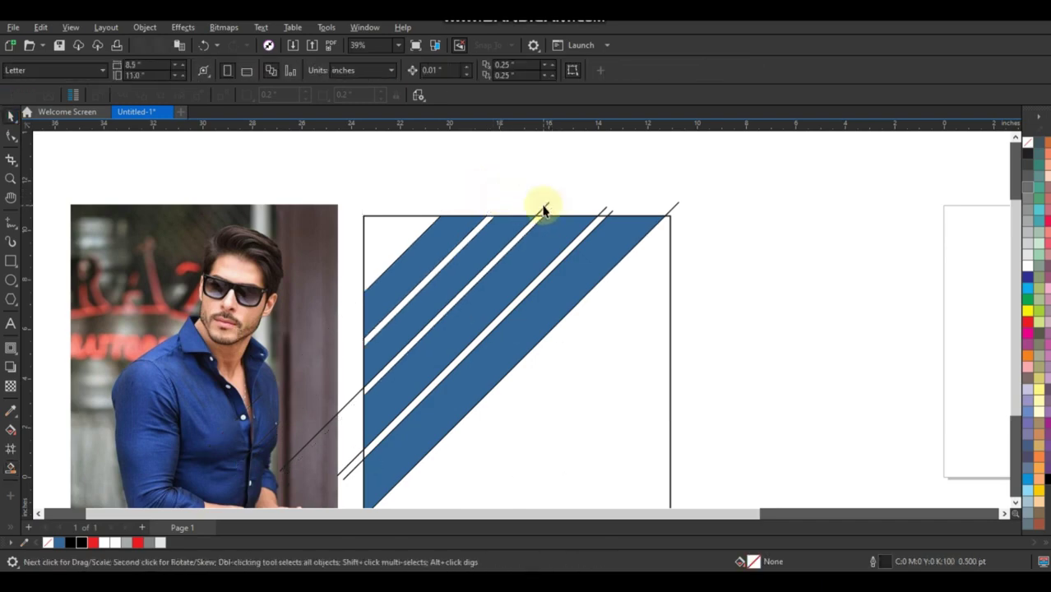
{"action": "left_click_drag", "start_coordinate": [547, 213], "coordinate": [677, 209]}
{"action": "key", "text": "Escape"}
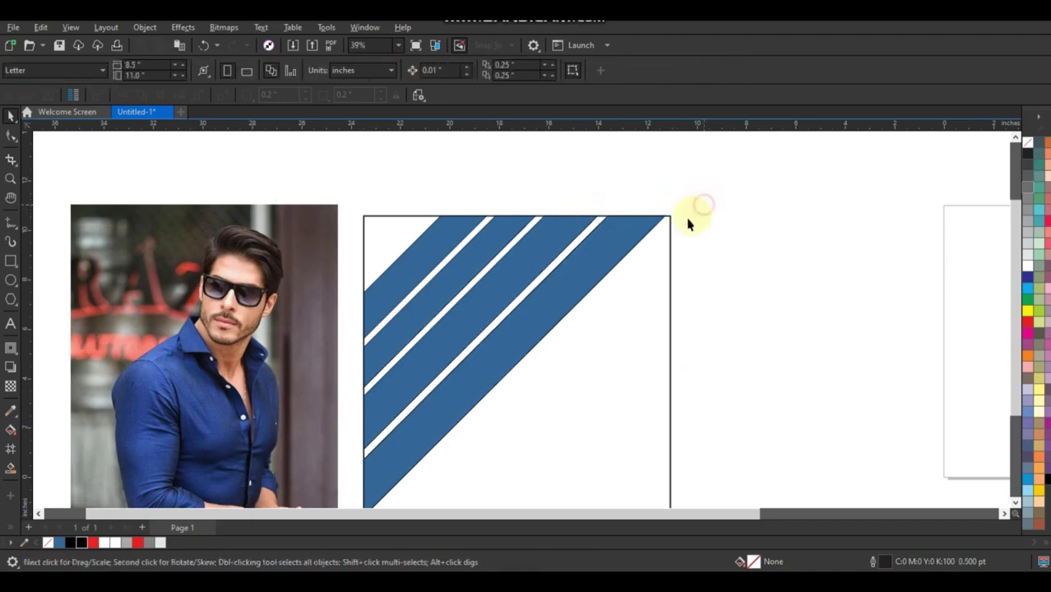
Weld the four blue diagonal bands into one curve and remove its fill.
{"action": "scroll", "coordinate": [366, 509], "scroll_direction": "down", "scroll_amount": 1}
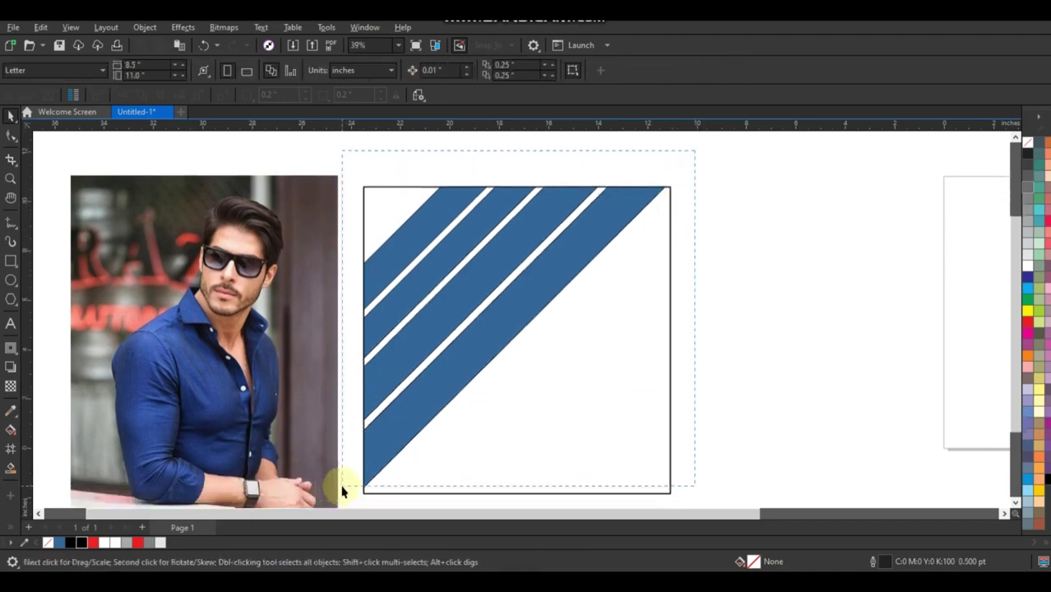
{"action": "left_click_drag", "start_coordinate": [368, 472], "coordinate": [343, 486]}
{"action": "left_click", "coordinate": [732, 298]}
{"action": "left_click", "coordinate": [414, 231]}
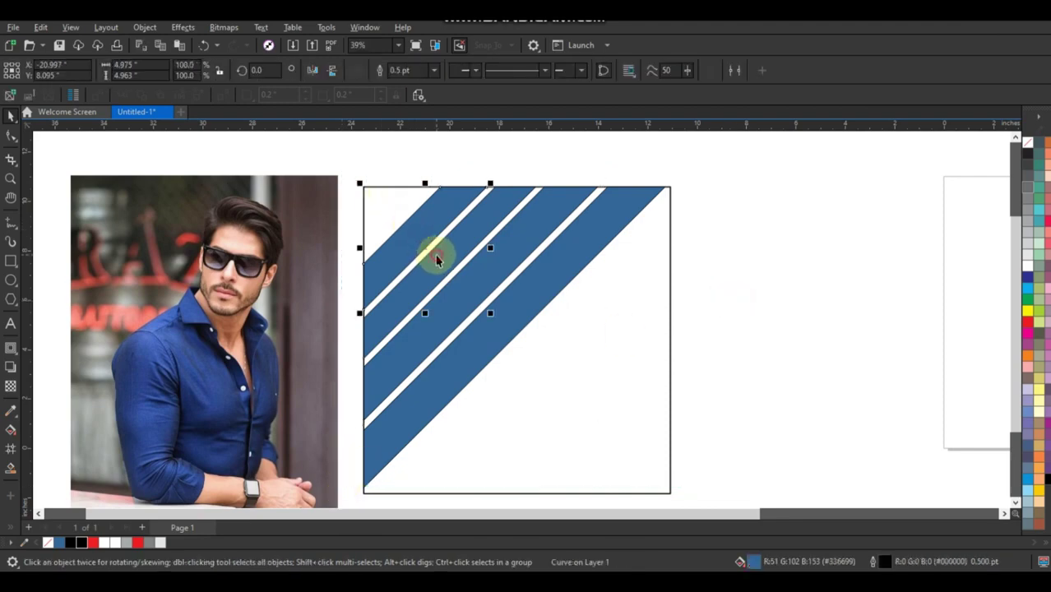
{"action": "left_click", "coordinate": [437, 258]}
{"action": "left_click", "coordinate": [501, 319], "text": "shift"}
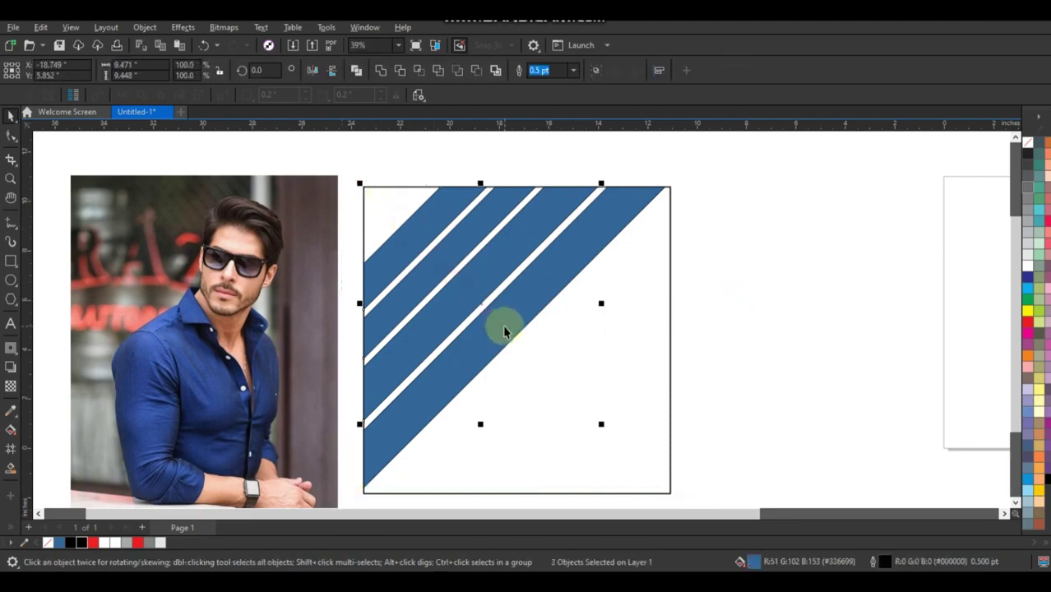
{"action": "left_click", "coordinate": [504, 332], "text": "shift"}
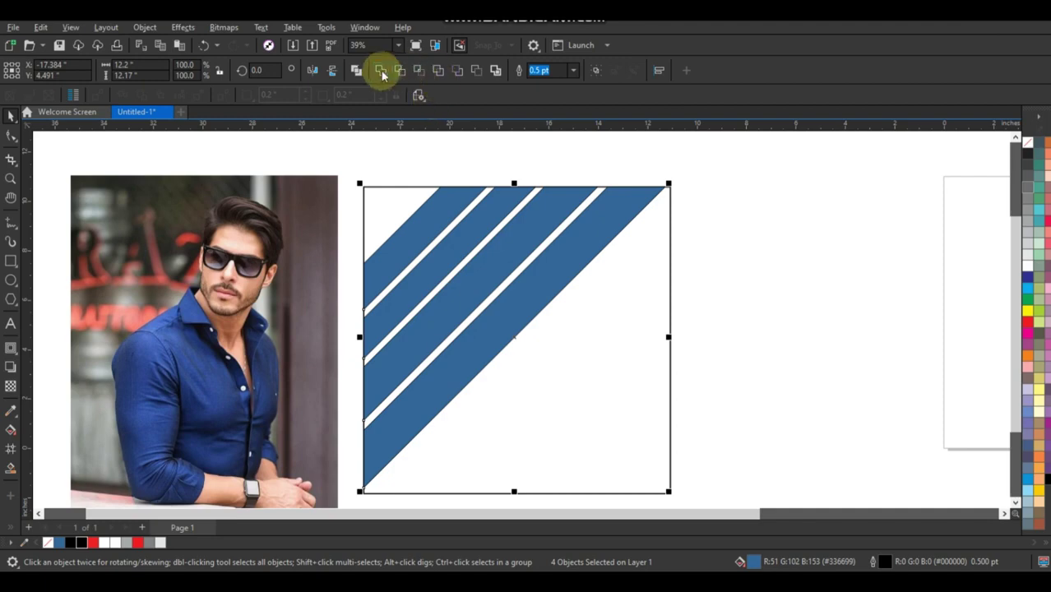
{"action": "left_click", "coordinate": [1029, 147]}
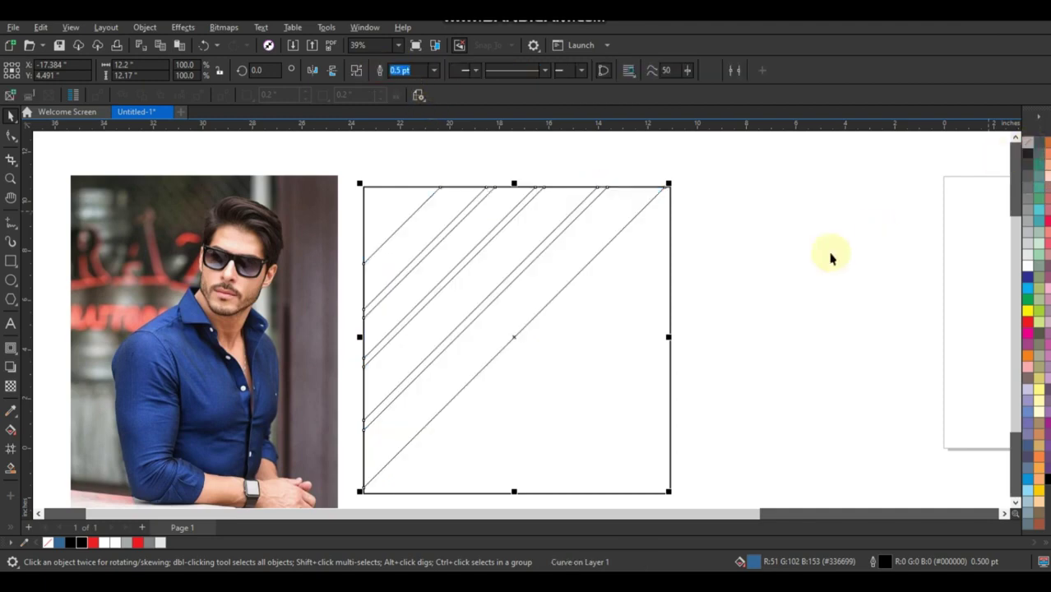
Move the photo back over the square and adjust its position so the man's face lies within the diagonal bands.
{"action": "left_click_drag", "start_coordinate": [245, 339], "coordinate": [499, 343]}
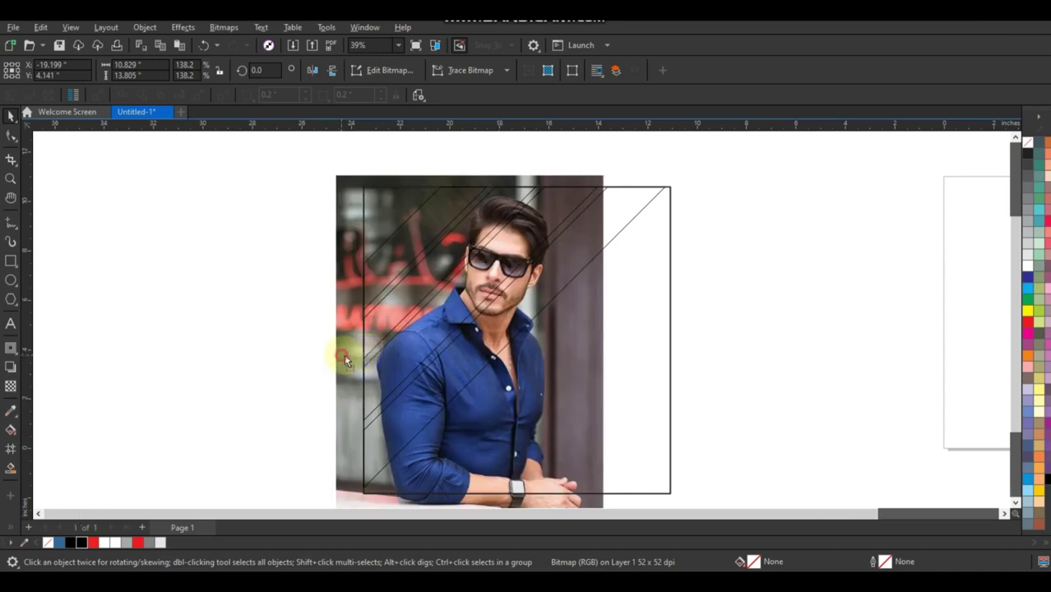
{"action": "left_click_drag", "start_coordinate": [343, 355], "coordinate": [352, 354]}
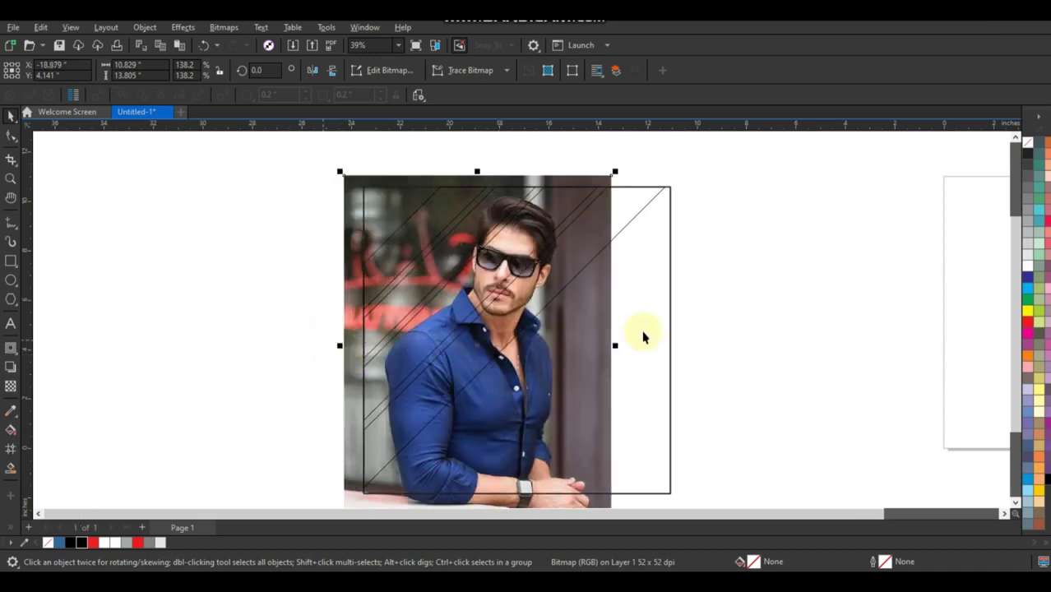
{"action": "left_click_drag", "start_coordinate": [351, 390], "coordinate": [355, 391]}
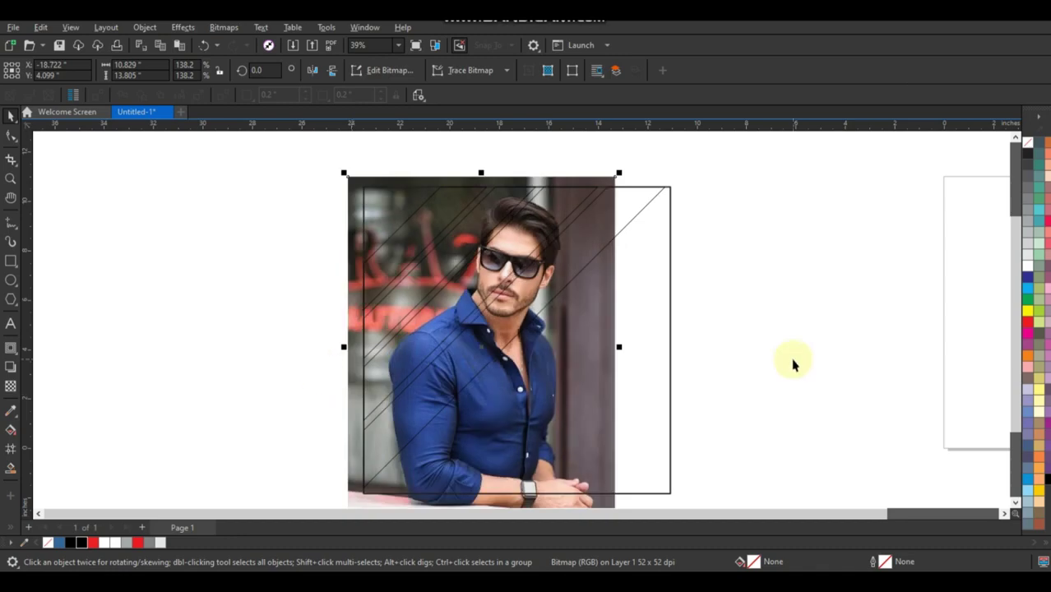
Copy the photo and paste a duplicate at the same position.
{"action": "right_click", "coordinate": [352, 492]}
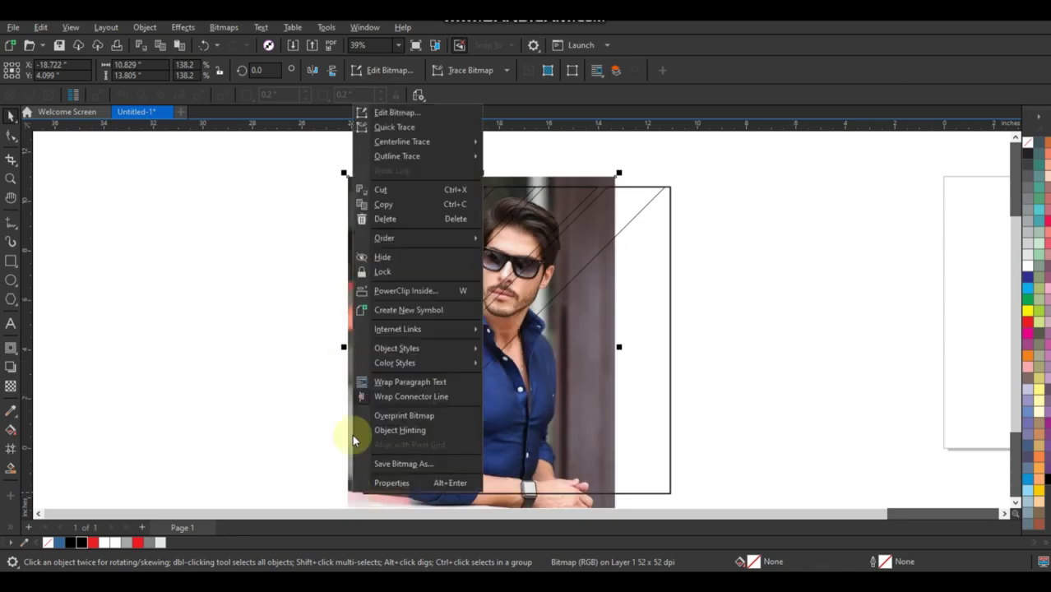
{"action": "left_click", "coordinate": [382, 205]}
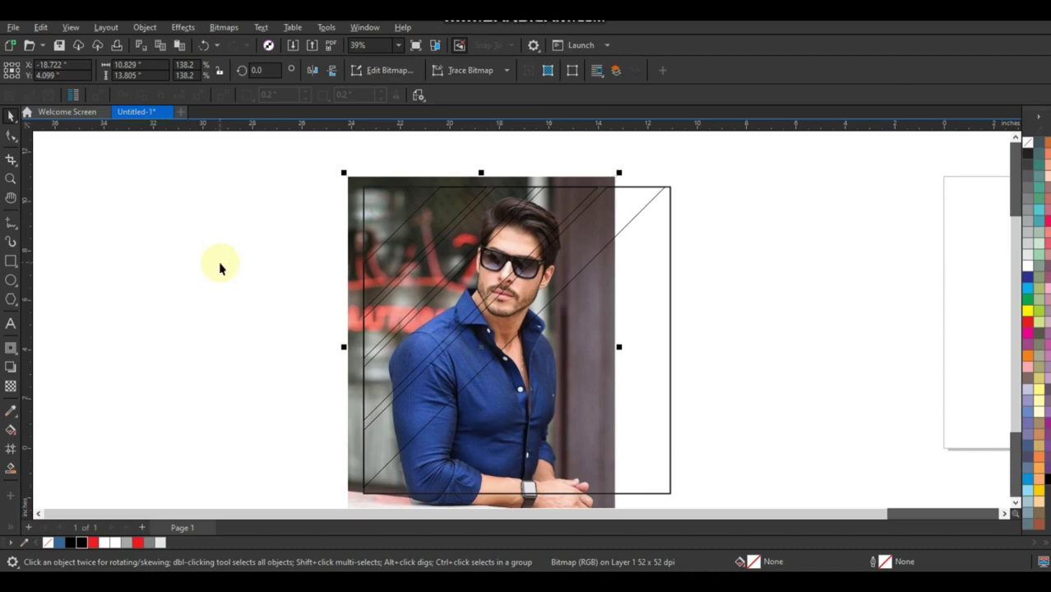
{"action": "right_click", "coordinate": [220, 265]}
{"action": "left_click", "coordinate": [237, 362]}
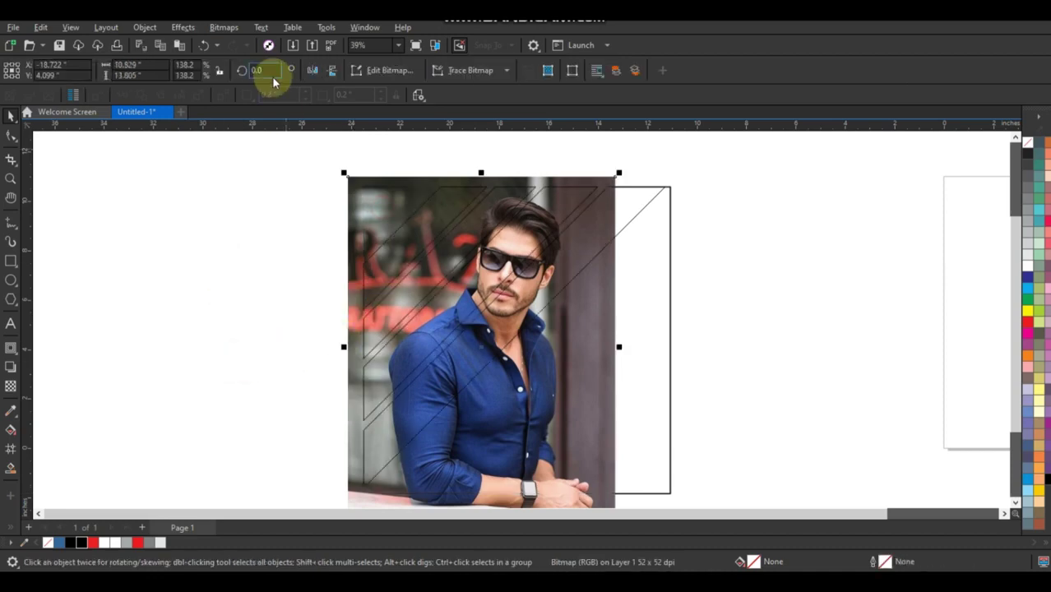
PowerClip the pasted photo inside the diagonal-band curve and move the clipped stripes out to the left of the original photo.
{"action": "left_click", "coordinate": [147, 28]}
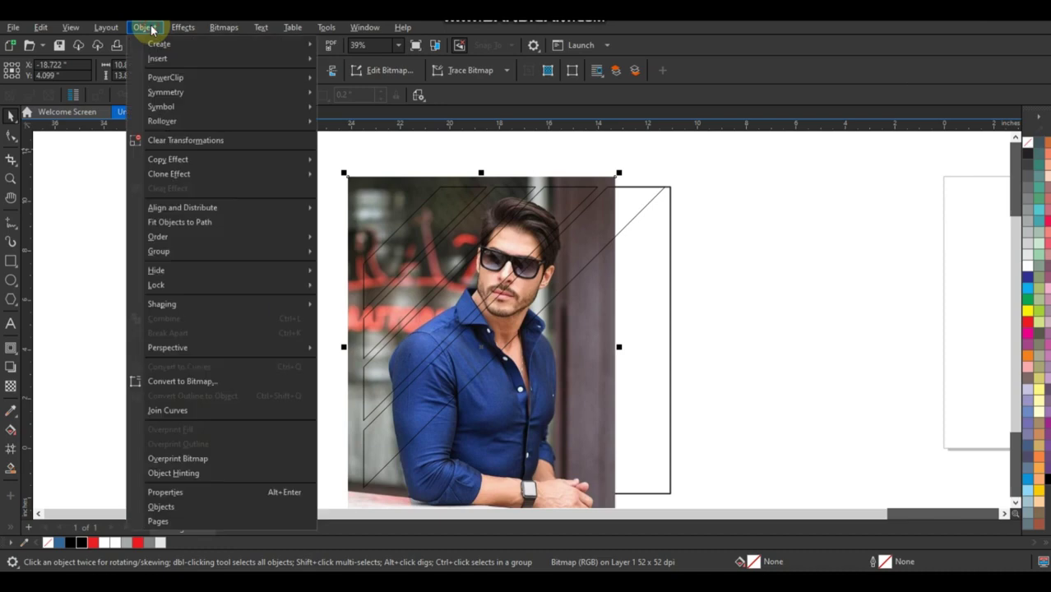
{"action": "mouse_move", "coordinate": [221, 82]}
{"action": "left_click", "coordinate": [344, 78]}
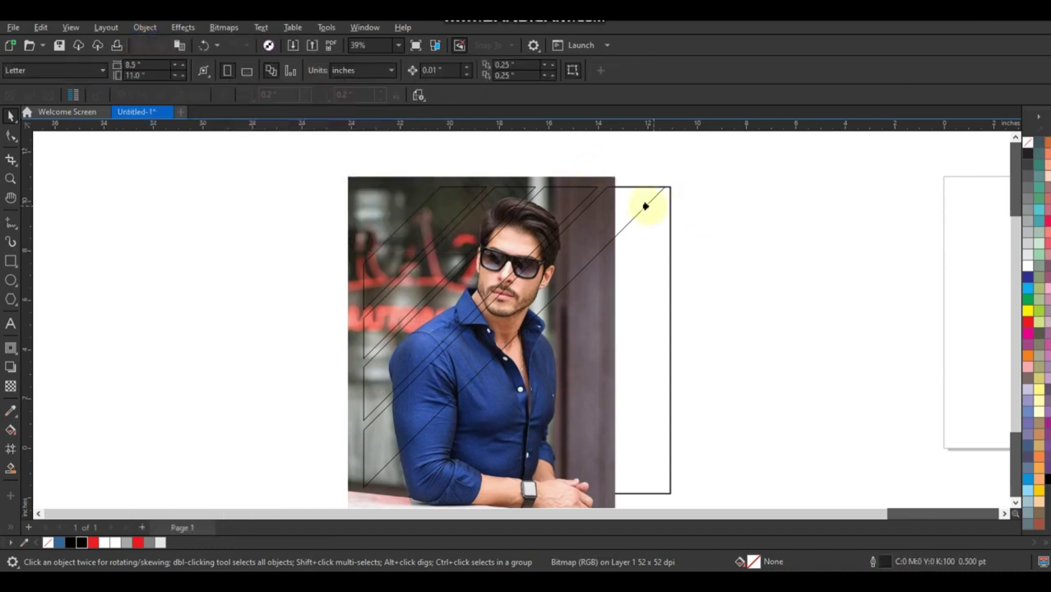
{"action": "left_click", "coordinate": [638, 206]}
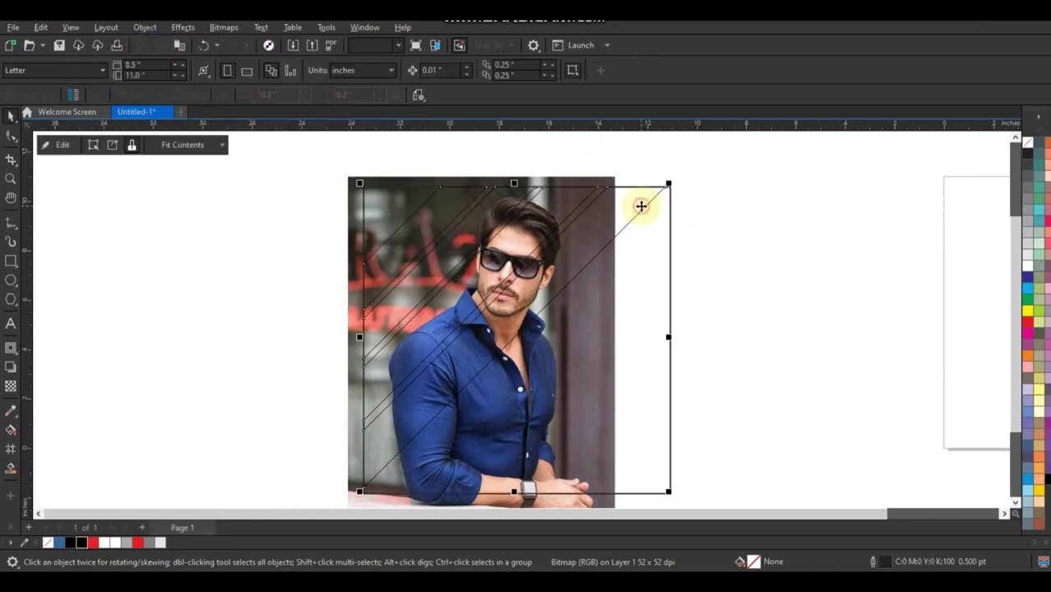
{"action": "left_click", "coordinate": [764, 246]}
{"action": "left_click", "coordinate": [501, 347]}
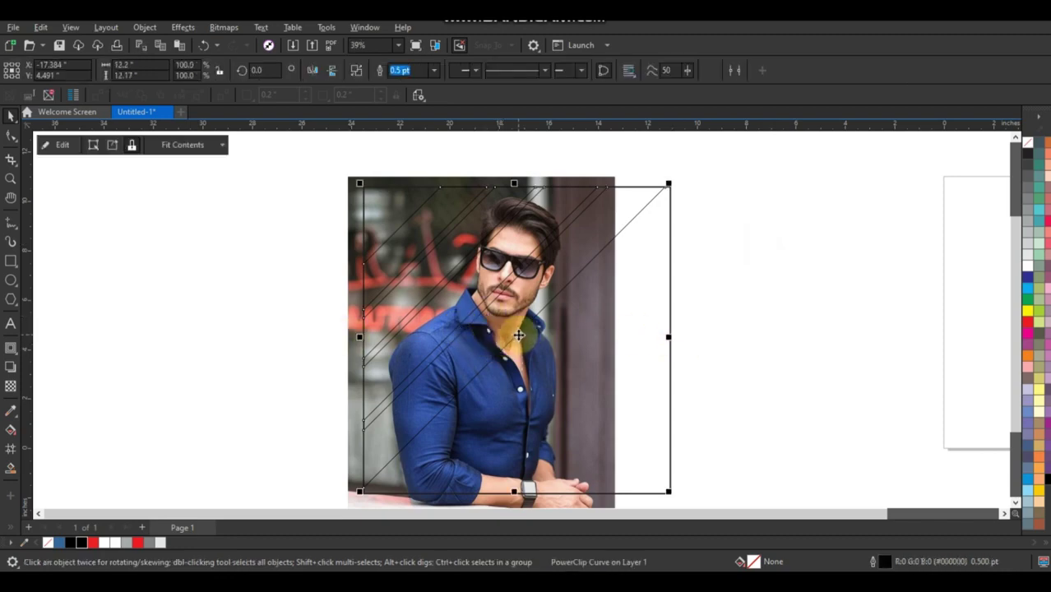
{"action": "left_click_drag", "start_coordinate": [526, 339], "coordinate": [186, 337]}
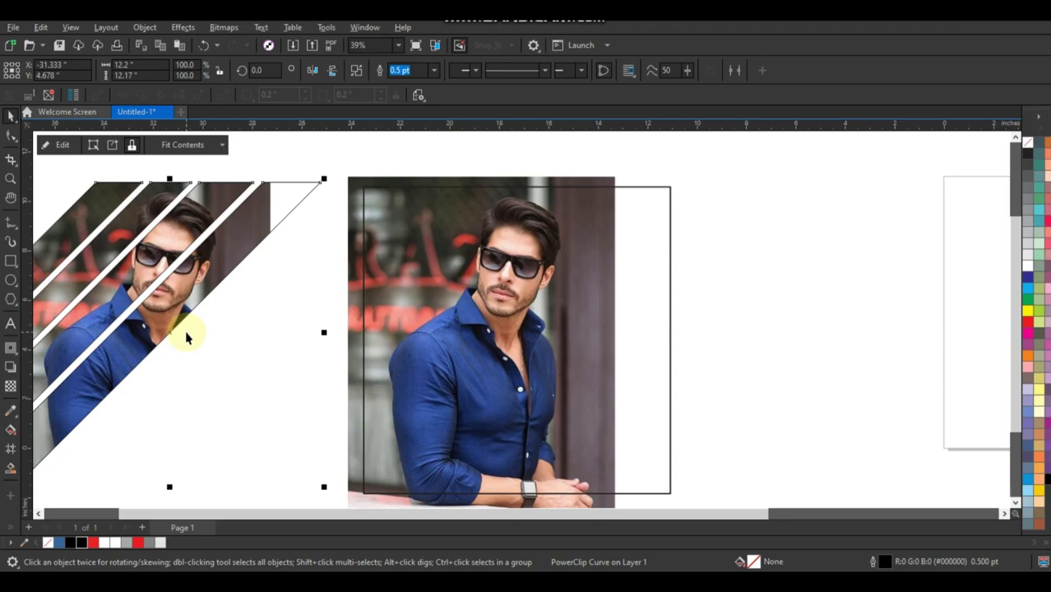
Undo the last move of the clipped stripes and add a drop shadow with the Outside feathering direction to them.
{"action": "key", "text": "ctrl+z"}
{"action": "left_click", "coordinate": [476, 345]}
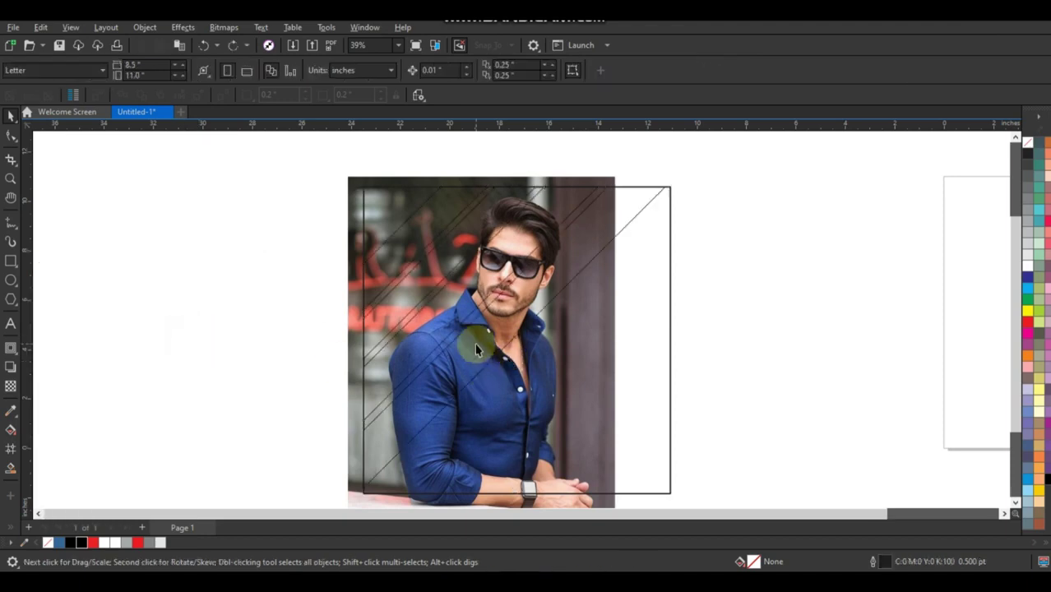
{"action": "left_click", "coordinate": [376, 374]}
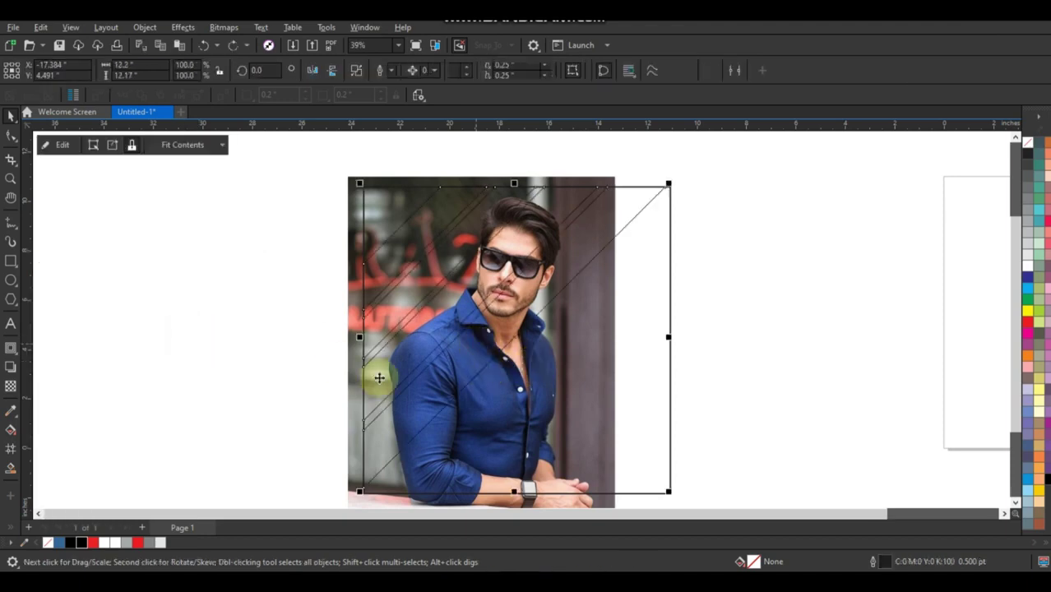
{"action": "left_click", "coordinate": [9, 369]}
{"action": "left_click_drag", "start_coordinate": [514, 187], "coordinate": [514, 486]}
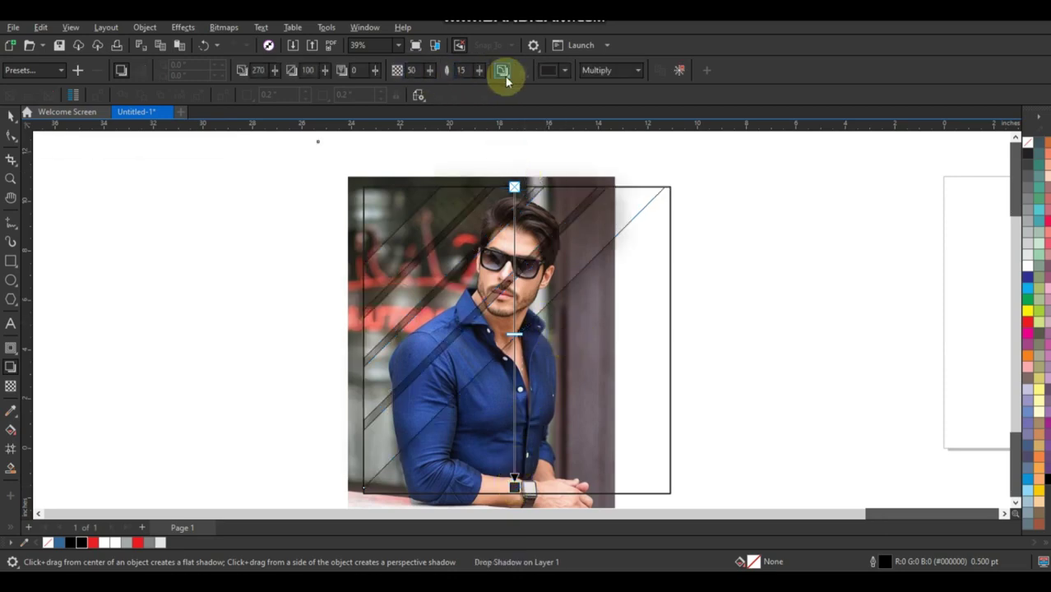
{"action": "left_click", "coordinate": [504, 73]}
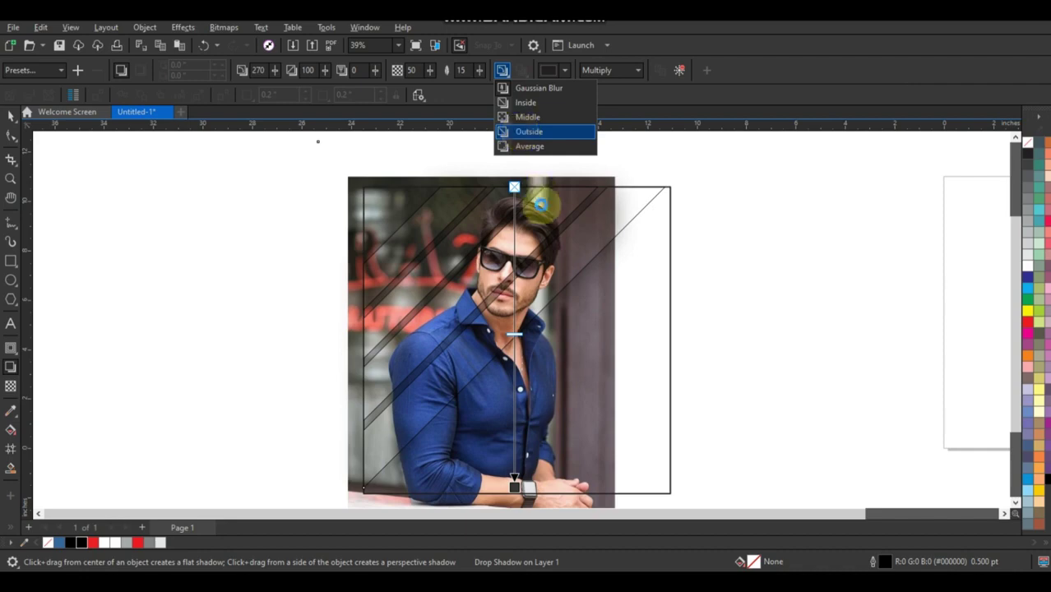
{"action": "left_click", "coordinate": [553, 313]}
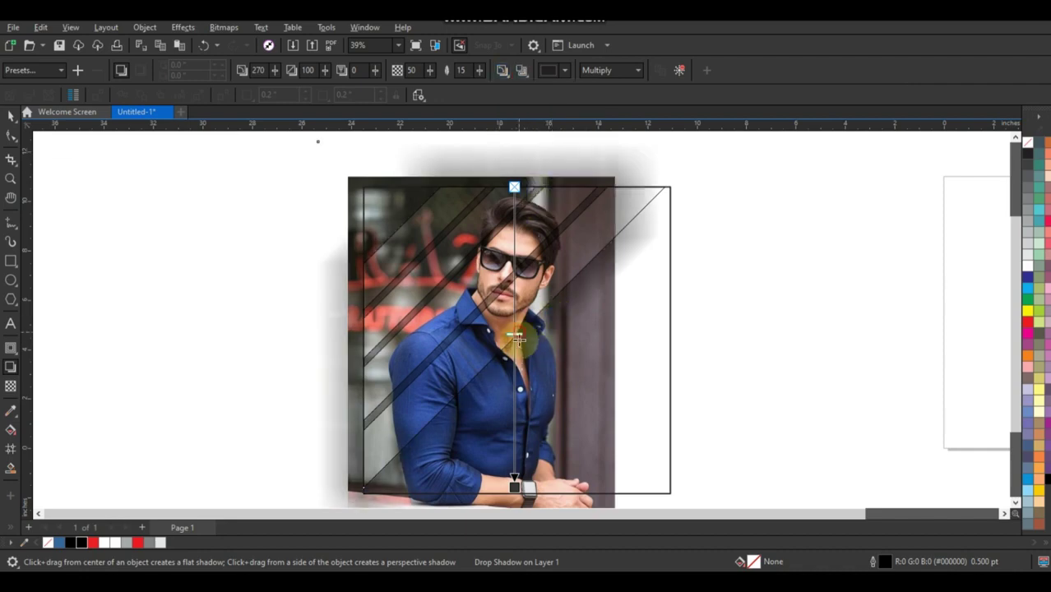
Set the stripes' drop shadow opacity to 80 and its feathering to 5.
{"action": "left_click_drag", "start_coordinate": [516, 338], "coordinate": [514, 419]}
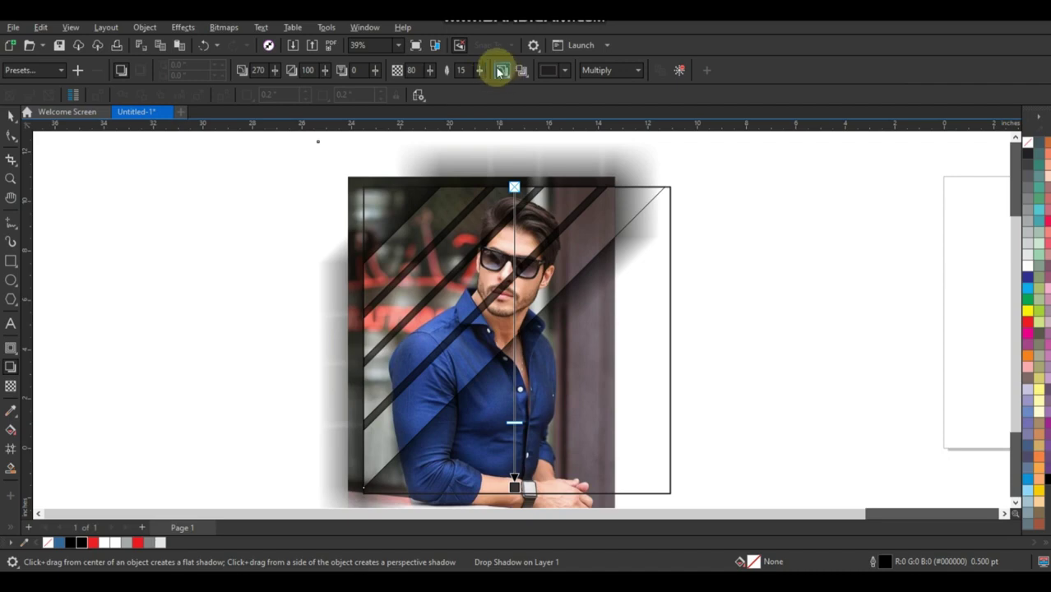
{"action": "type", "text": "5"}
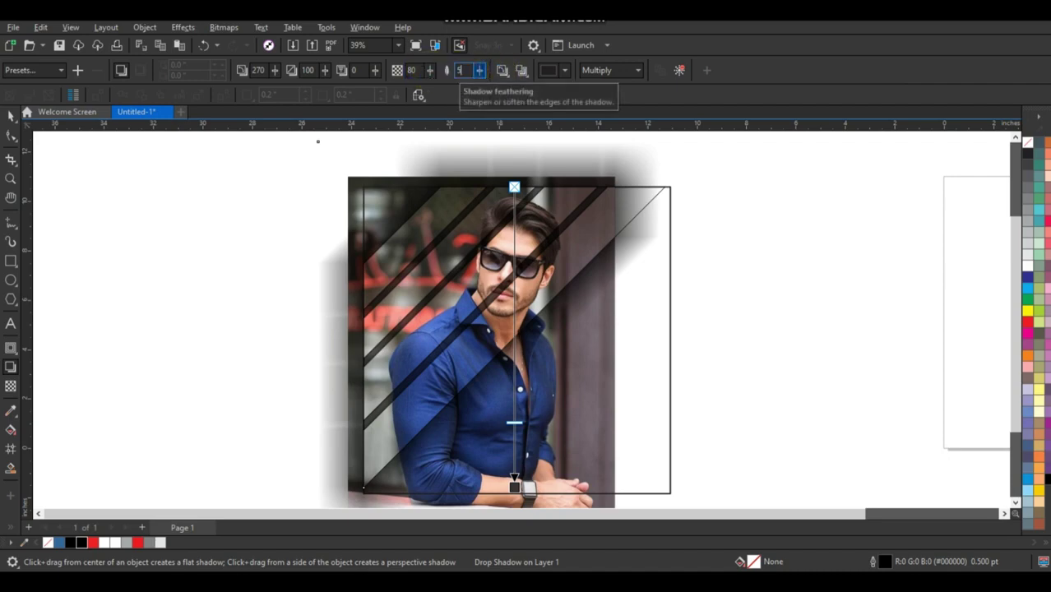
{"action": "key", "text": "Return"}
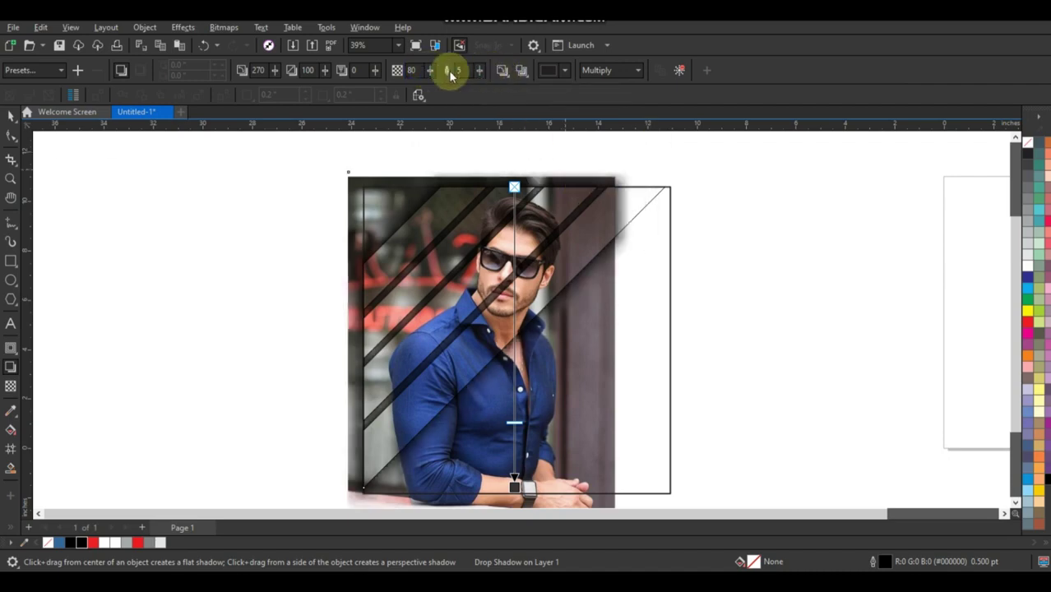
Change the drop shadow's colour to black C75 M68 Y65 K90 and its opacity to 75.
{"action": "left_click", "coordinate": [548, 72]}
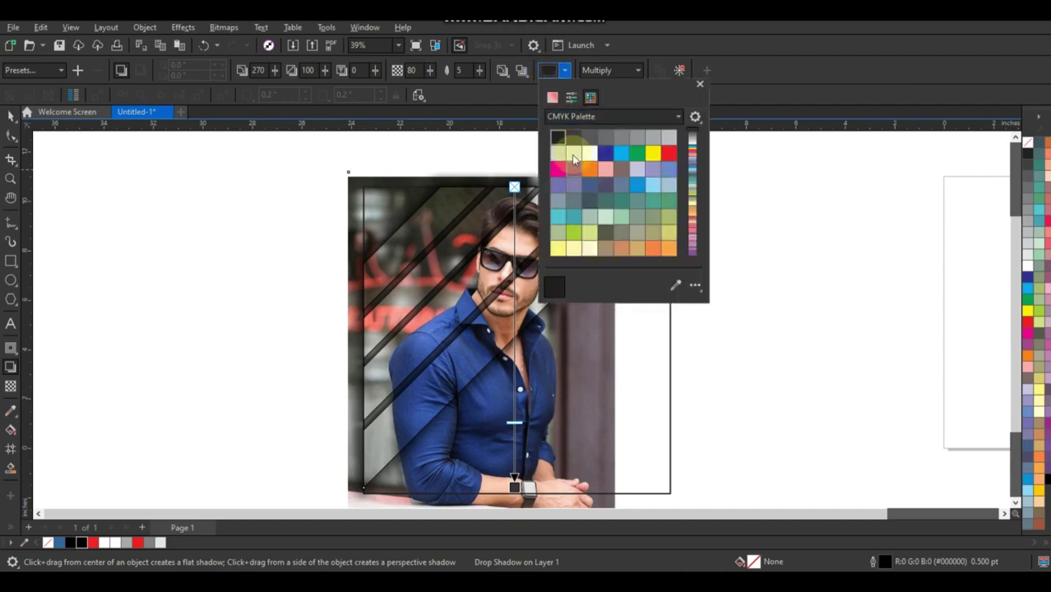
{"action": "left_click", "coordinate": [552, 98]}
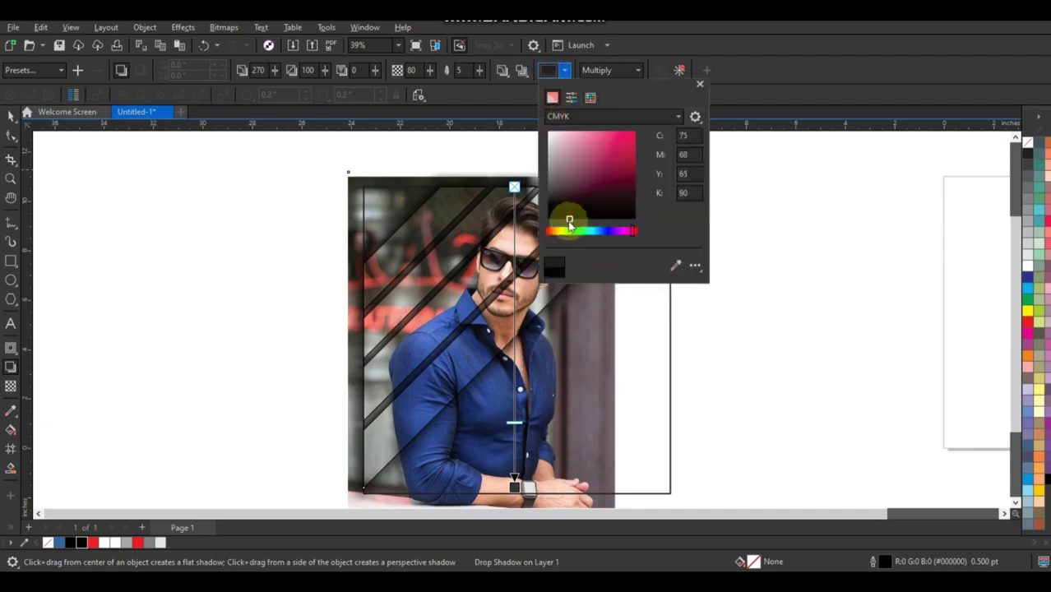
{"action": "left_click", "coordinate": [667, 268]}
{"action": "left_click", "coordinate": [516, 422]}
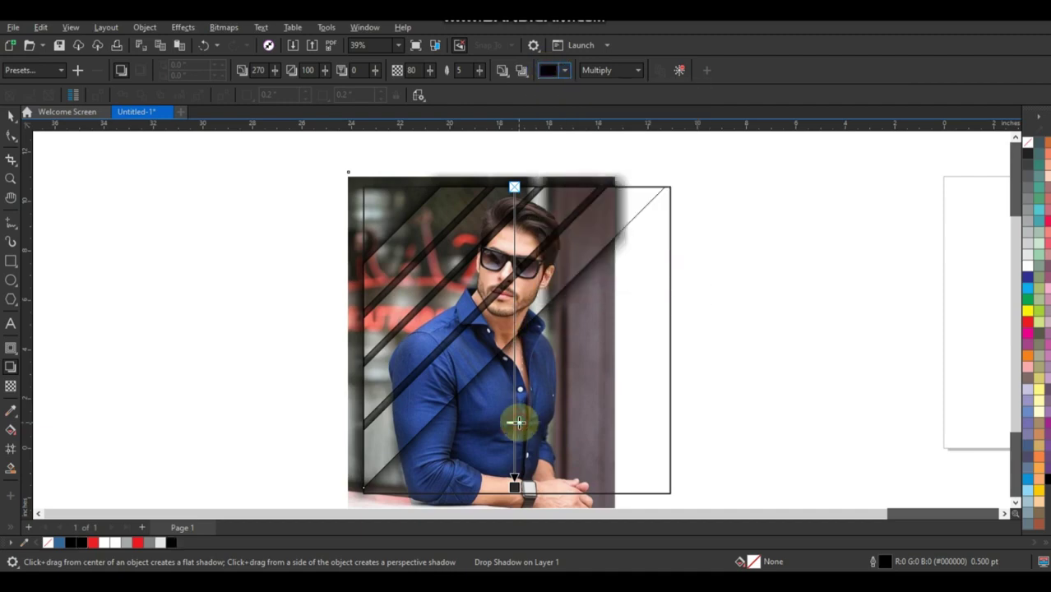
Break the drop shadow apart from the diagonal stripes.
{"action": "left_click", "coordinate": [10, 115]}
{"action": "left_click", "coordinate": [142, 28]}
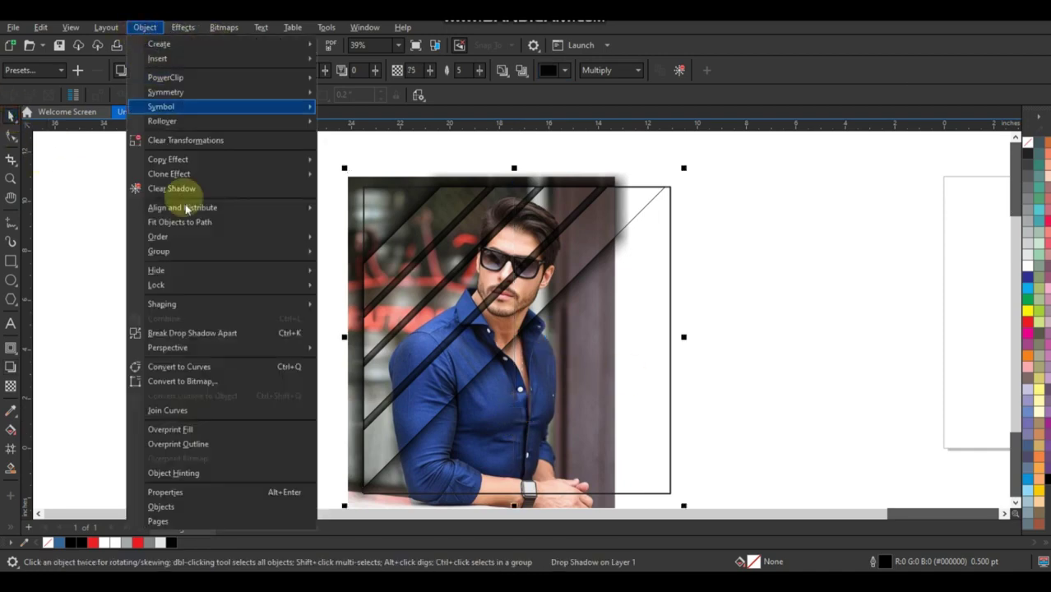
{"action": "left_click", "coordinate": [190, 334]}
PowerClip the photo, shadow and stripes inside the square, and order the photo behind the stripes within it.
{"action": "left_click", "coordinate": [169, 321]}
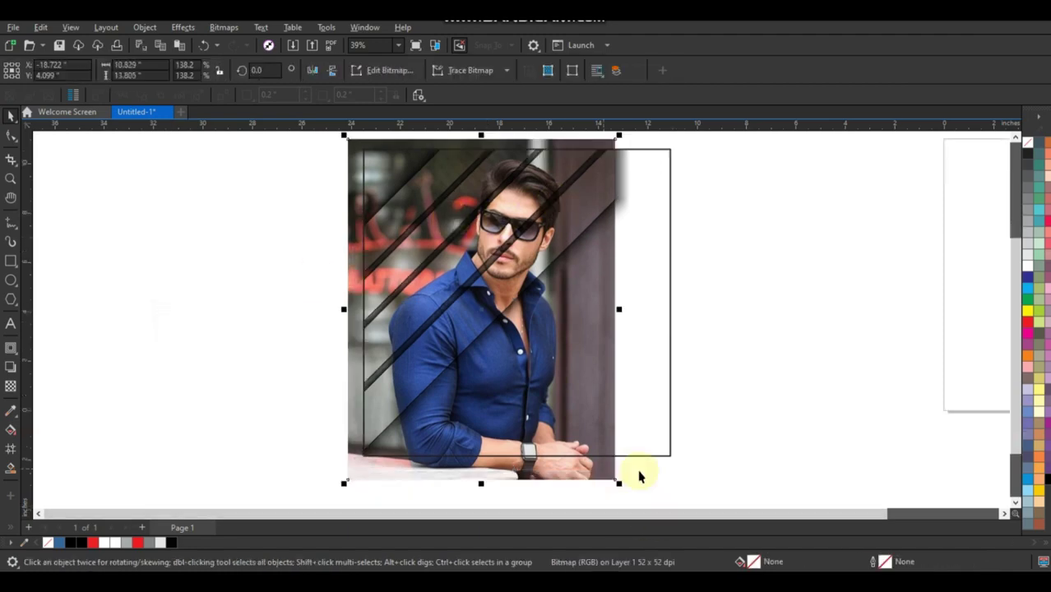
{"action": "left_click", "coordinate": [661, 457]}
{"action": "left_click", "coordinate": [662, 457]}
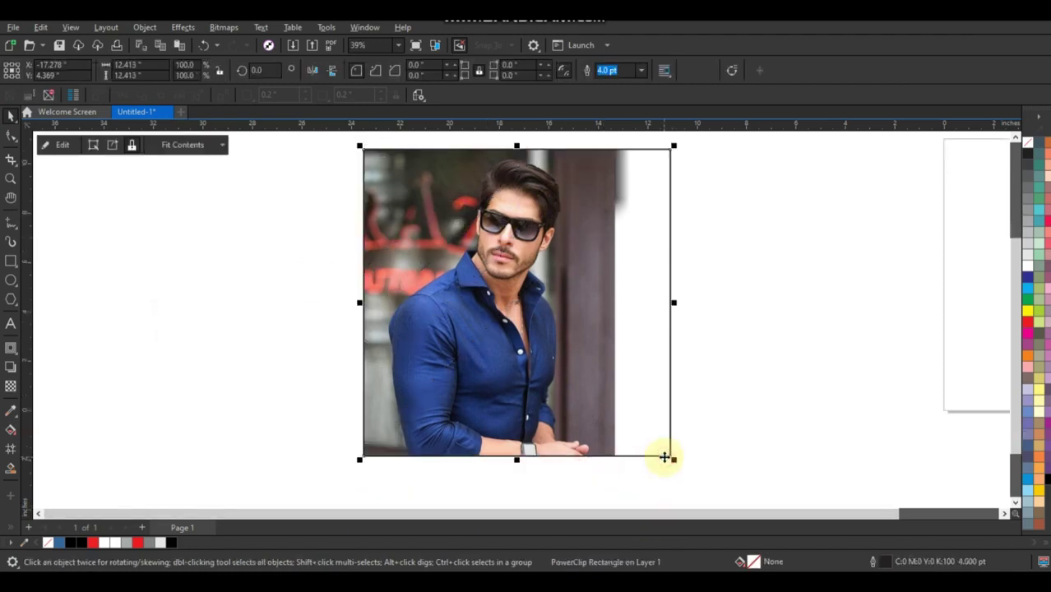
{"action": "double_click", "coordinate": [582, 435]}
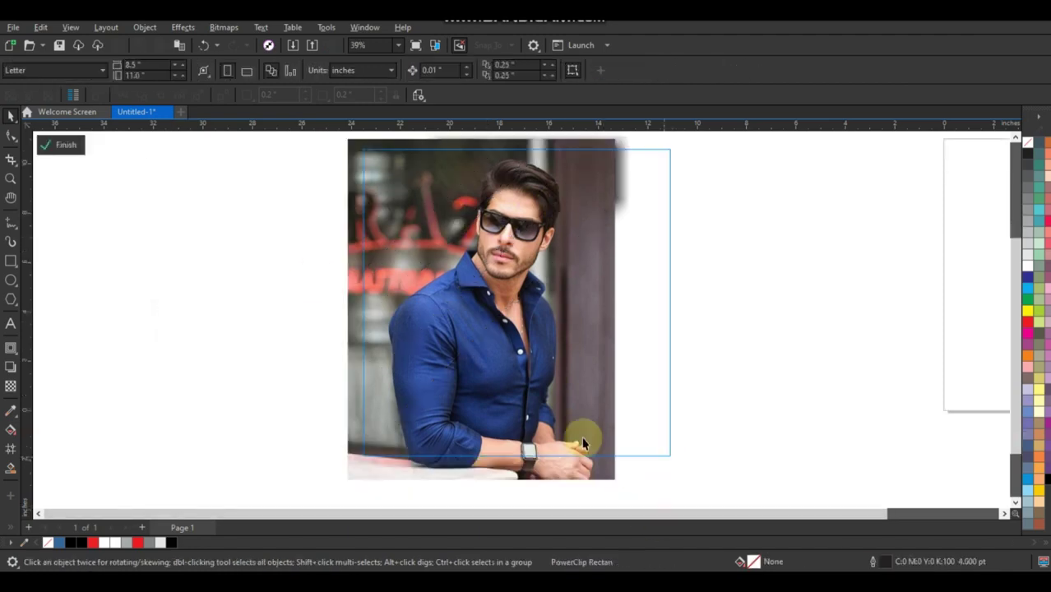
{"action": "left_click", "coordinate": [741, 369], "text": "ctrl"}
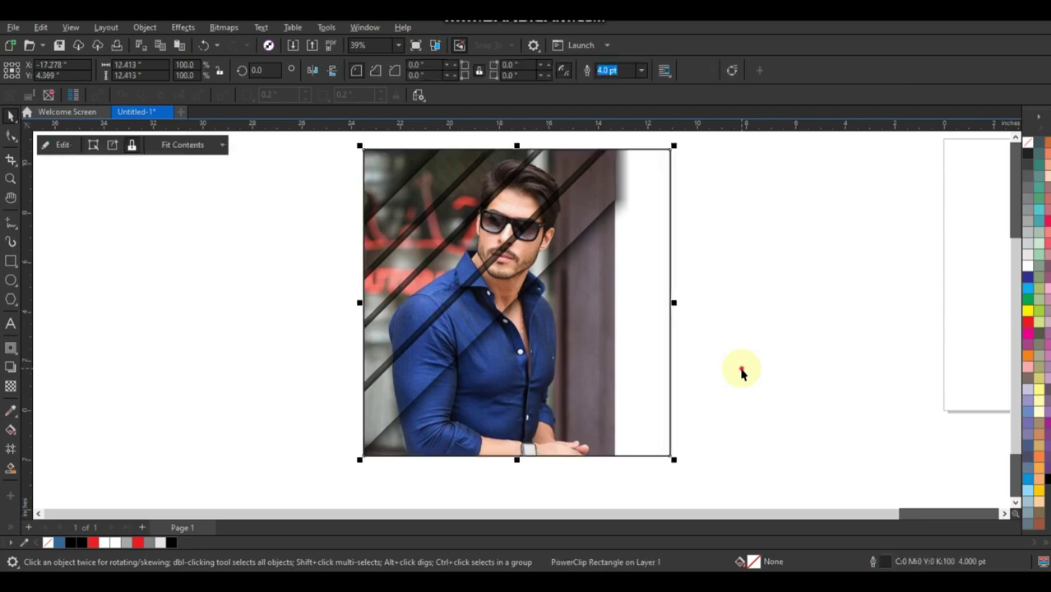
{"action": "left_click", "coordinate": [741, 369]}
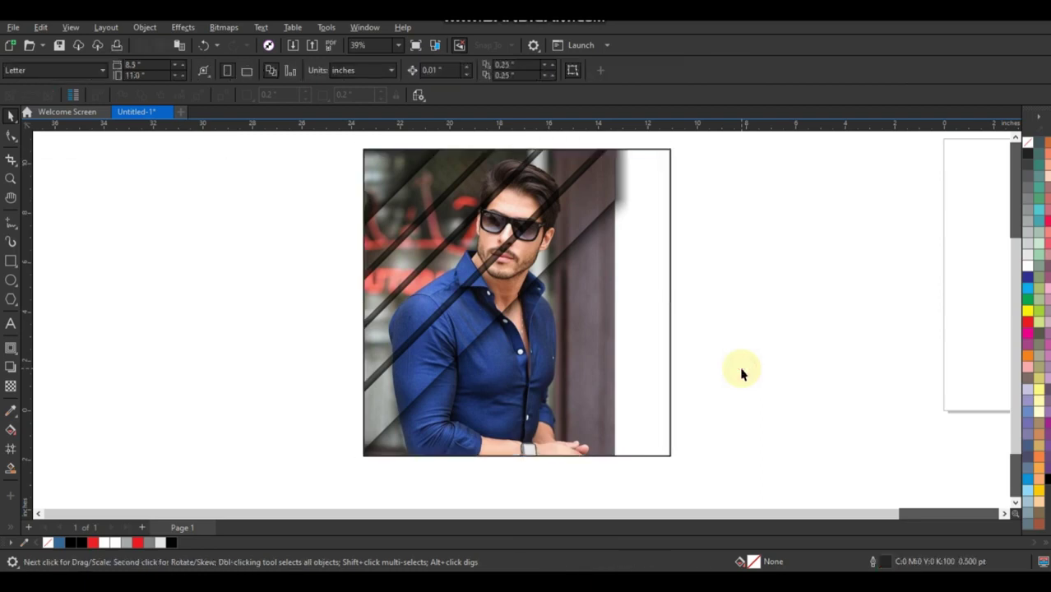
Draw an upright rectangle about 4.8 in wide over the square's right side and stretch it to about 13.7 in high.
{"action": "left_click", "coordinate": [10, 262]}
{"action": "left_click_drag", "start_coordinate": [565, 142], "coordinate": [686, 466]}
{"action": "left_click", "coordinate": [12, 117]}
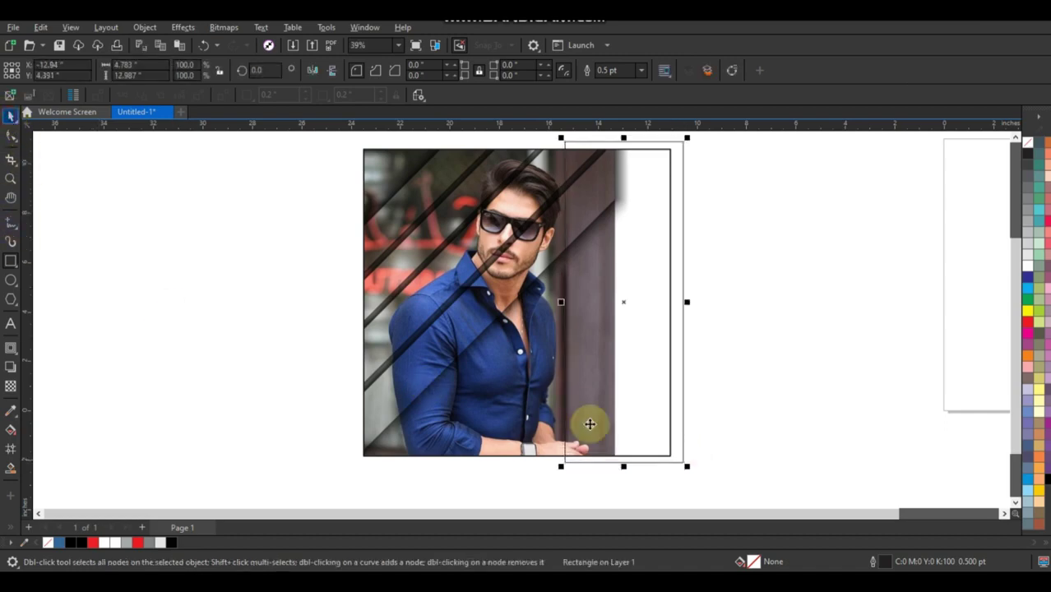
{"action": "left_click_drag", "start_coordinate": [622, 467], "coordinate": [507, 477]}
{"action": "left_click", "coordinate": [626, 483]}
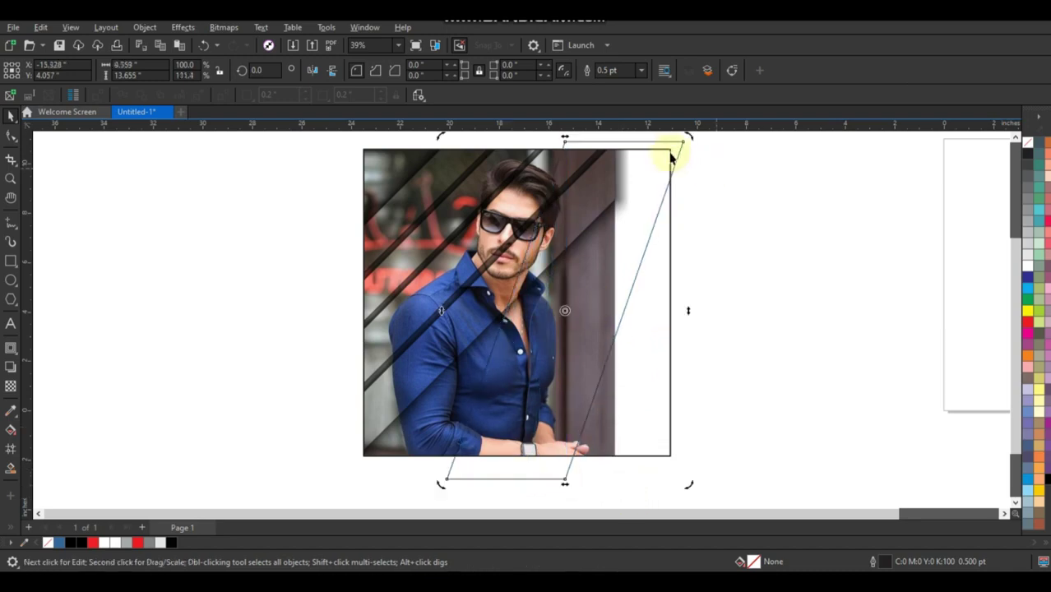
{"action": "scroll", "coordinate": [607, 167], "scroll_direction": "up", "scroll_amount": 1}
{"action": "left_click_drag", "start_coordinate": [566, 177], "coordinate": [661, 188]}
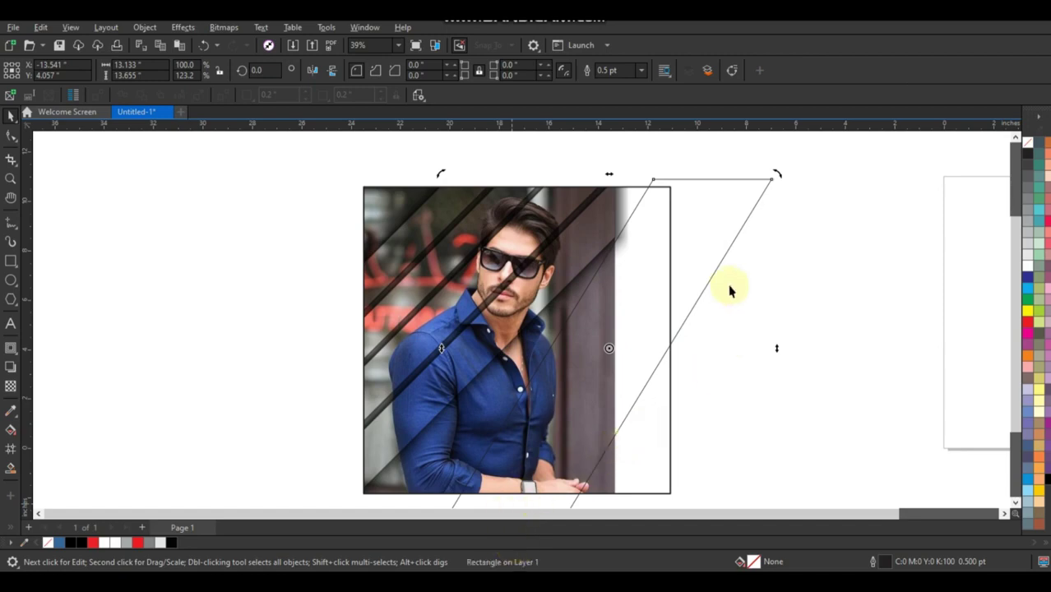
{"action": "left_click", "coordinate": [741, 306]}
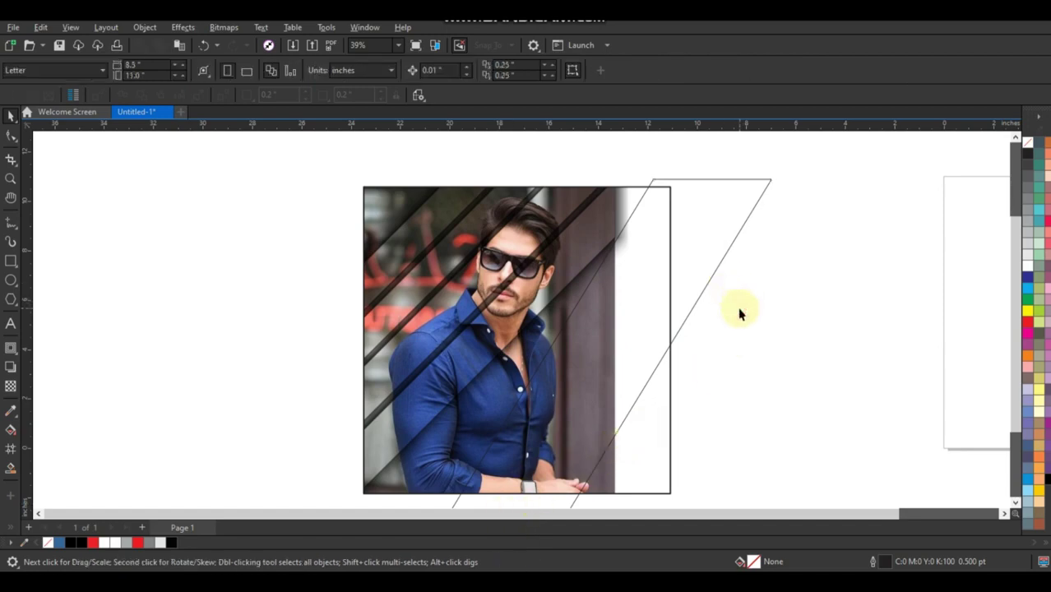
{"action": "key", "text": "ctrl+z"}
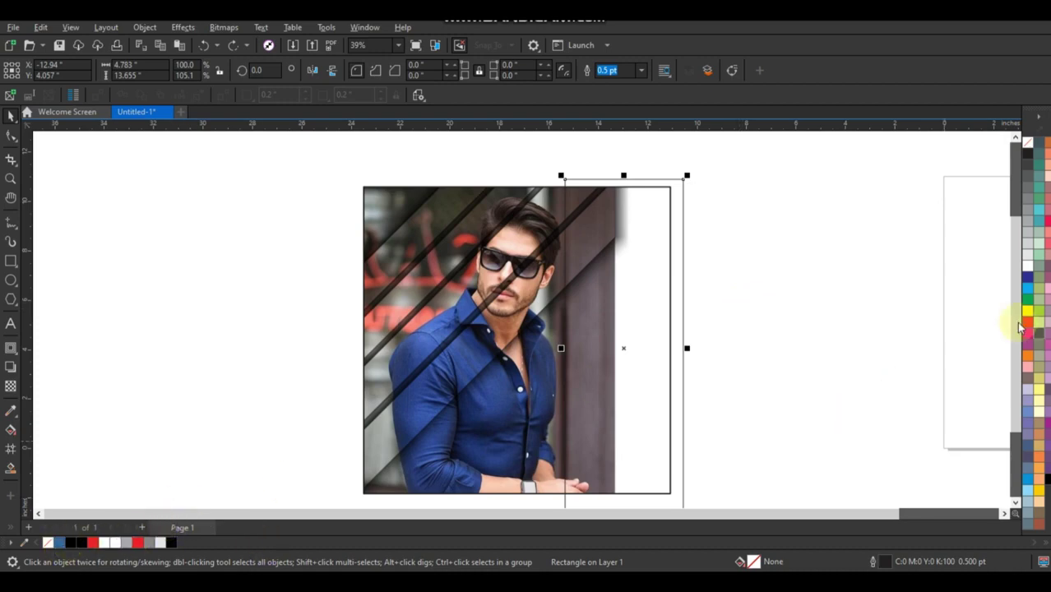
Fill the upright rectangle with blue C100 M100 Y0 K0 and remove its outline.
{"action": "left_click", "coordinate": [1030, 282]}
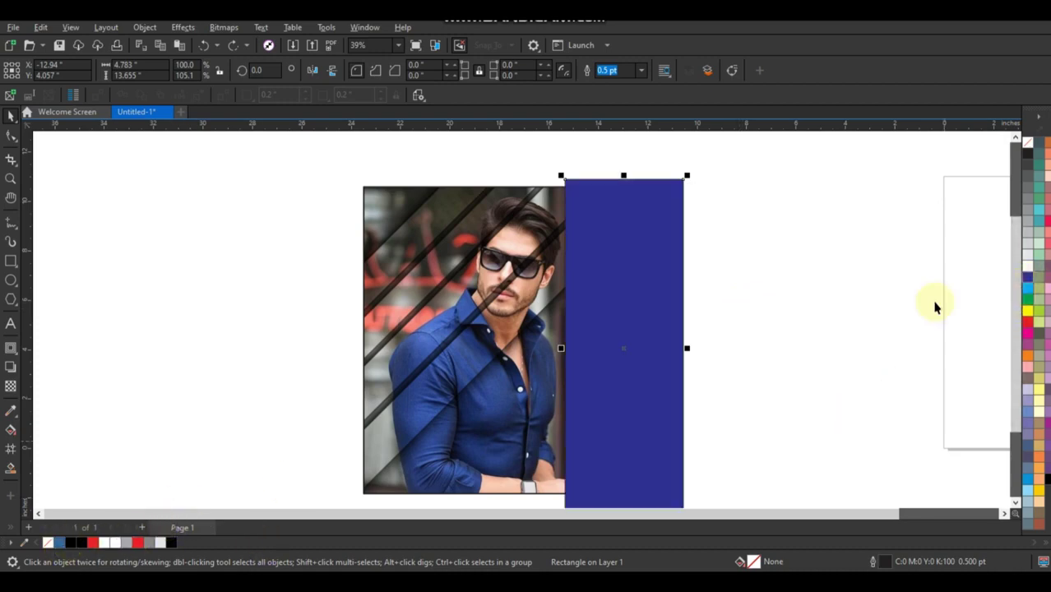
{"action": "right_click", "coordinate": [1028, 141]}
{"action": "left_click", "coordinate": [998, 152]}
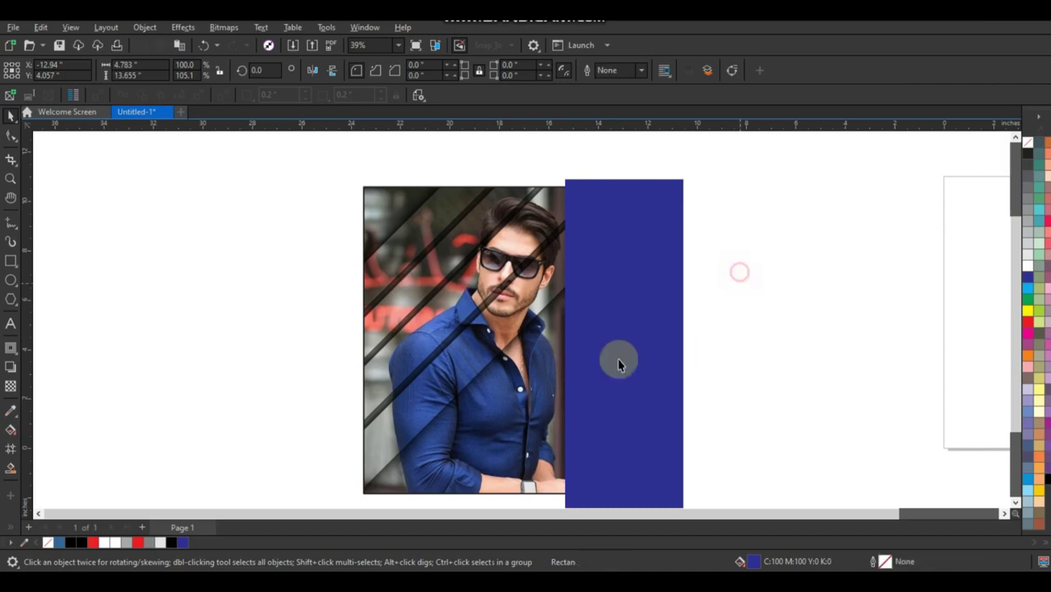
PowerClip the blue rectangle inside the square.
{"action": "left_click", "coordinate": [618, 360]}
{"action": "key", "text": "ctrl+1"}
{"action": "left_click", "coordinate": [530, 376]}
{"action": "left_click", "coordinate": [749, 346]}
Open the square's PowerClip contents for editing and place a copy of the photo to the right of the design.
{"action": "left_click", "coordinate": [598, 376]}
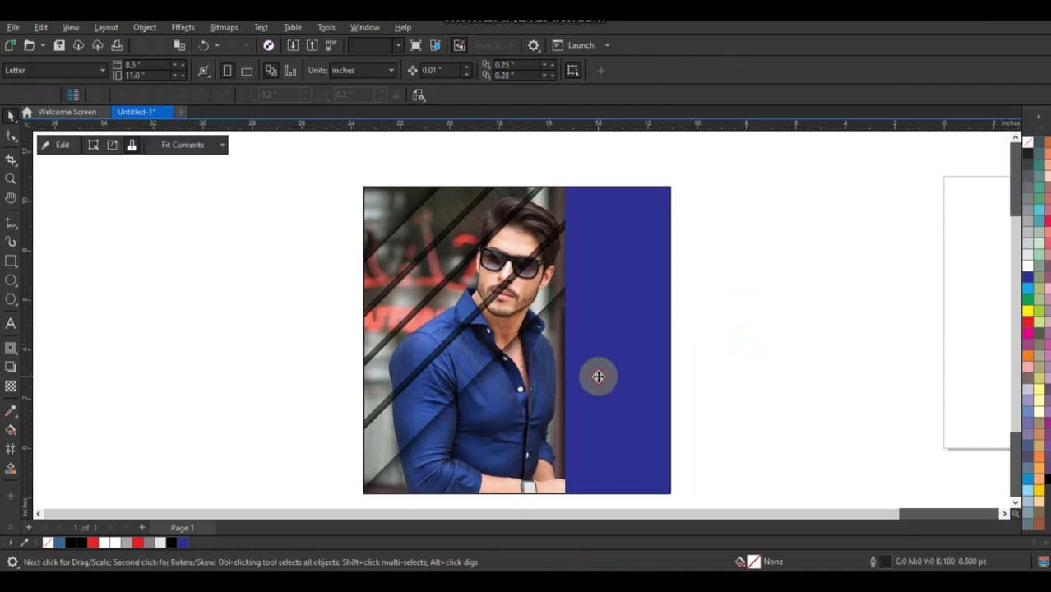
{"action": "double_click", "coordinate": [599, 376]}
{"action": "left_click", "coordinate": [498, 431]}
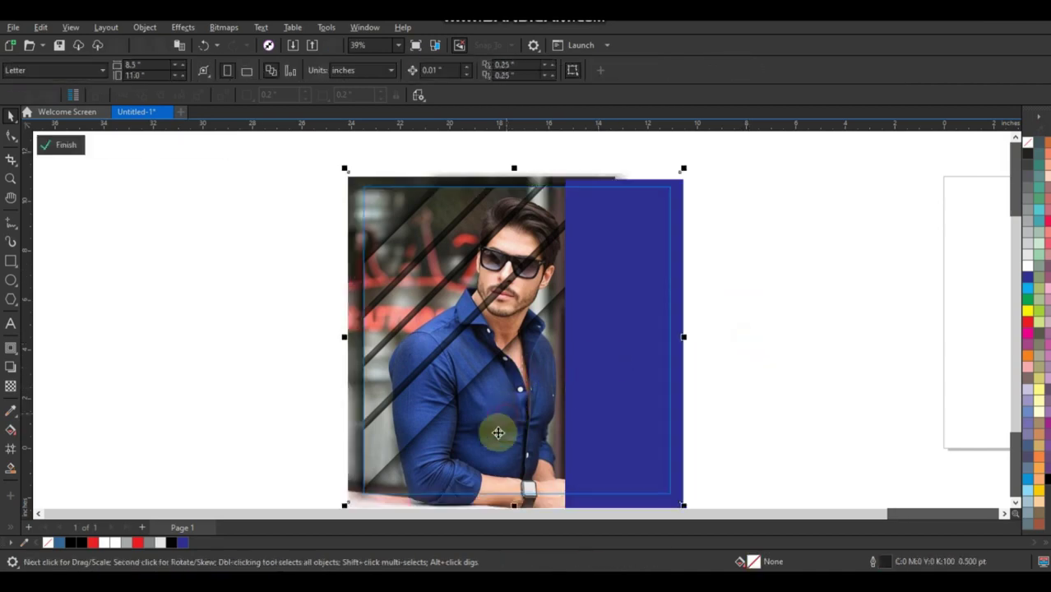
{"action": "left_click", "coordinate": [793, 473]}
{"action": "left_click", "coordinate": [1016, 502]}
{"action": "left_click_drag", "start_coordinate": [545, 477], "coordinate": [899, 448]}
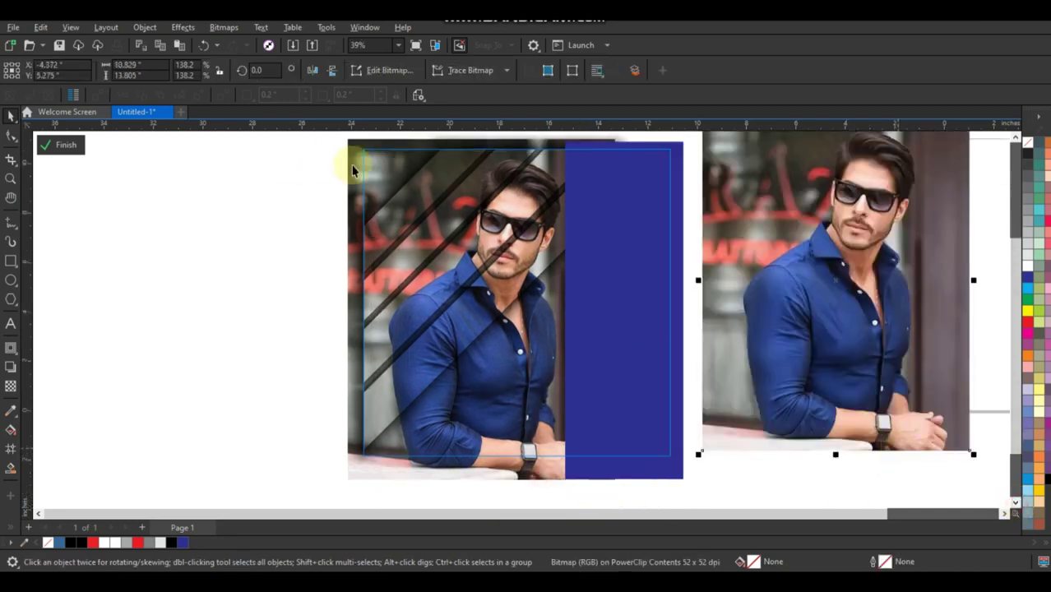
Convert the copied photo to a 300 dpi Grayscale (8-bit) bitmap.
{"action": "left_click", "coordinate": [219, 28]}
{"action": "left_click", "coordinate": [257, 43]}
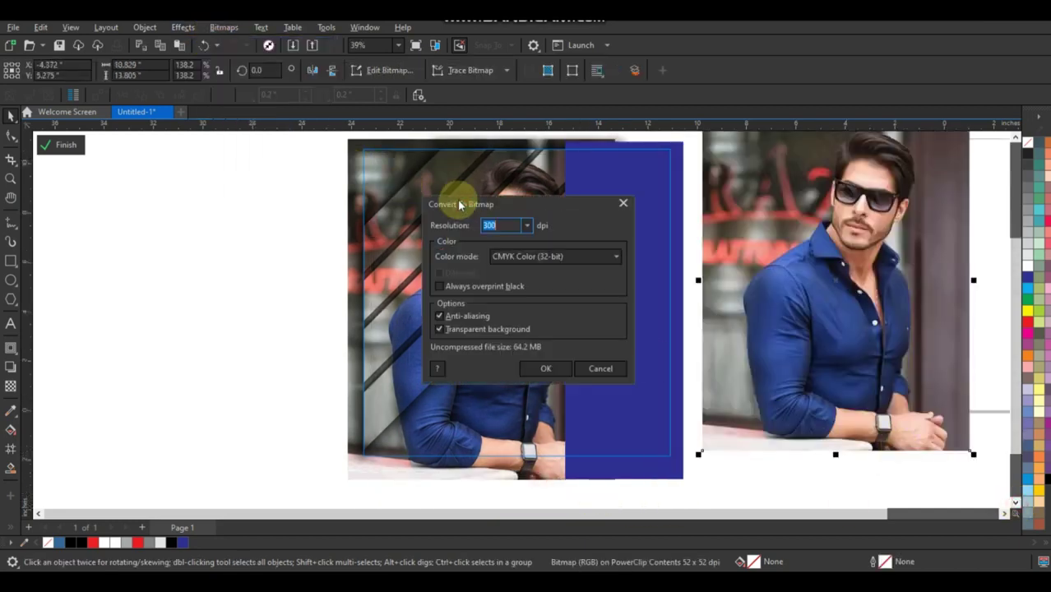
{"action": "left_click", "coordinate": [530, 256]}
{"action": "left_click", "coordinate": [520, 292]}
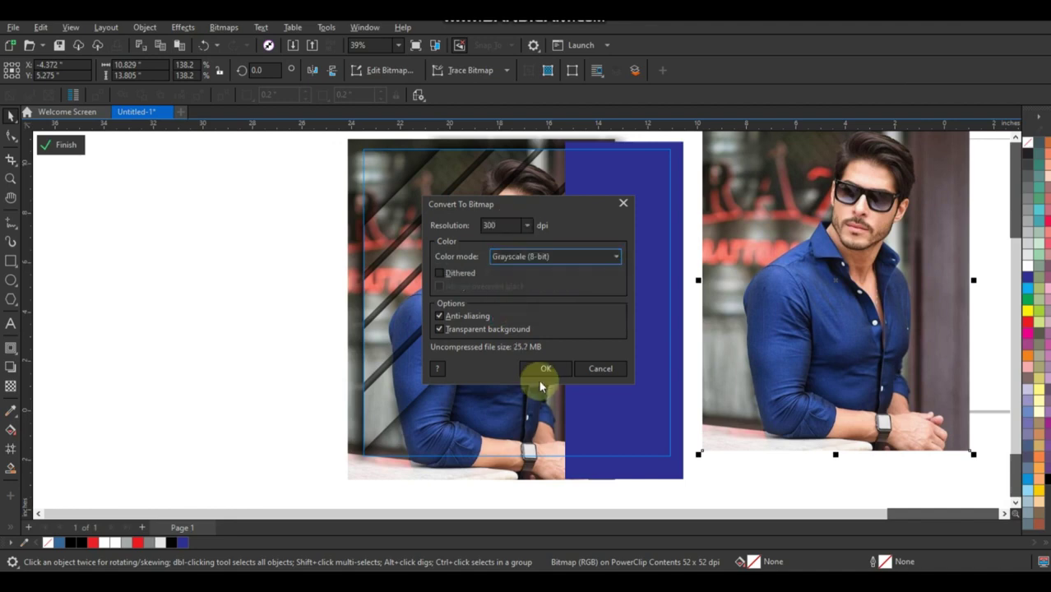
{"action": "left_click", "coordinate": [543, 368]}
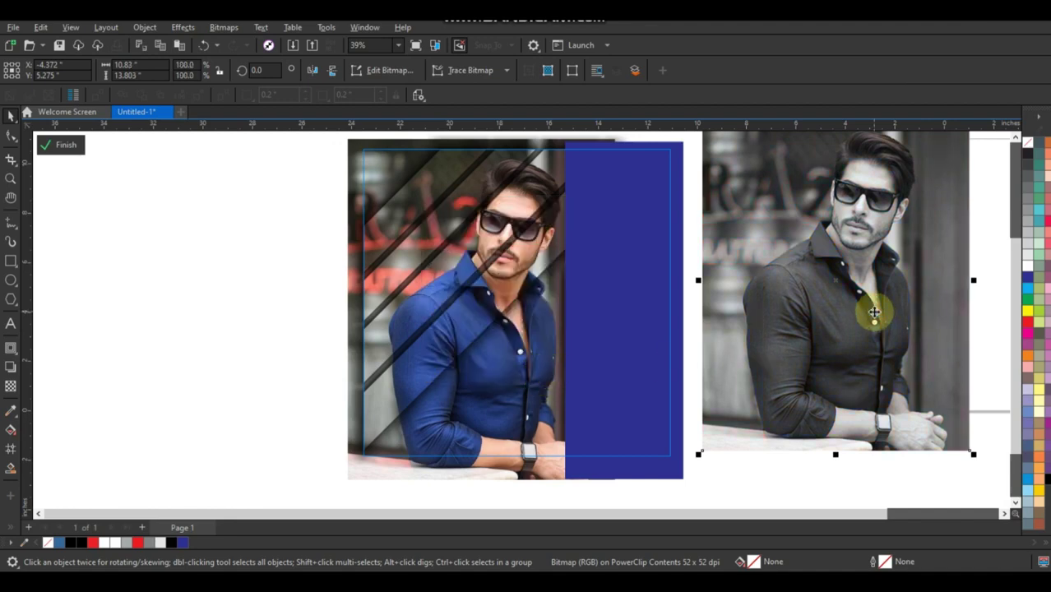
Move the grayscale photo over the blue rectangle and give it a uniform transparency of 43.
{"action": "left_click_drag", "start_coordinate": [758, 368], "coordinate": [649, 333]}
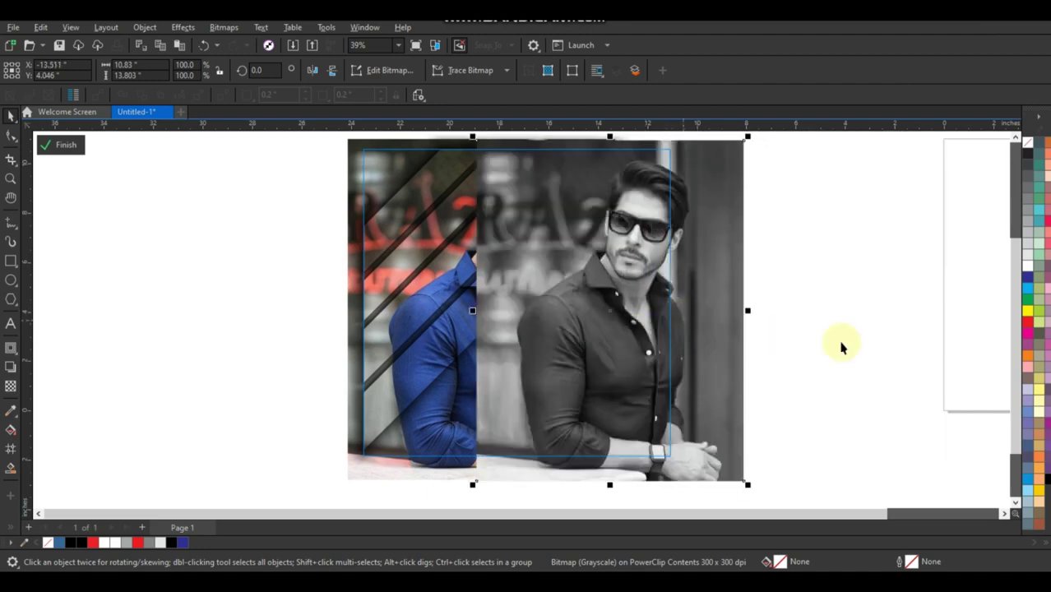
{"action": "left_click", "coordinate": [10, 388]}
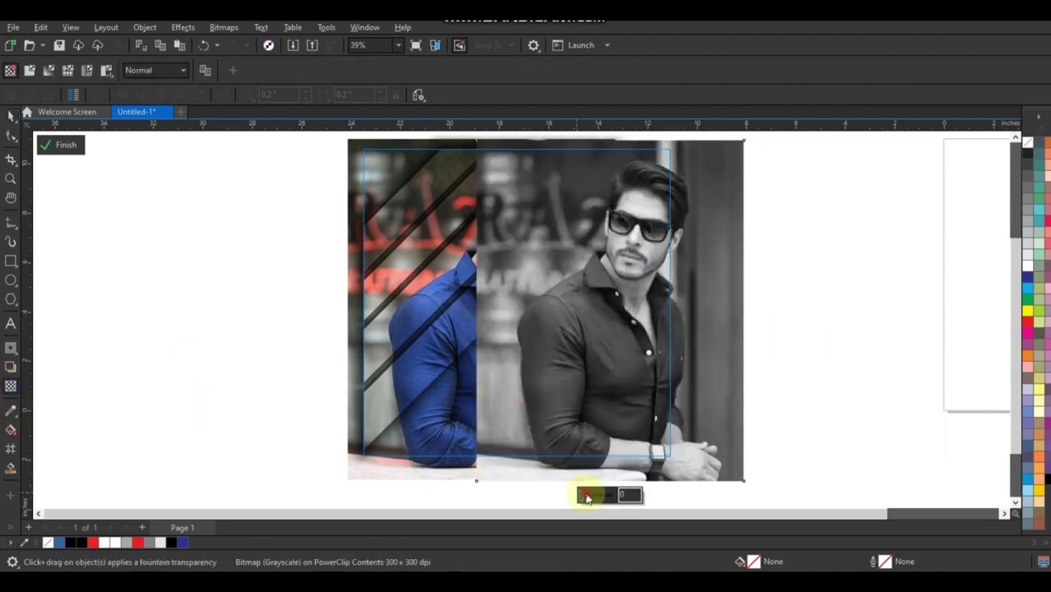
{"action": "left_click_drag", "start_coordinate": [584, 494], "coordinate": [597, 496]}
{"action": "left_click", "coordinate": [11, 116]}
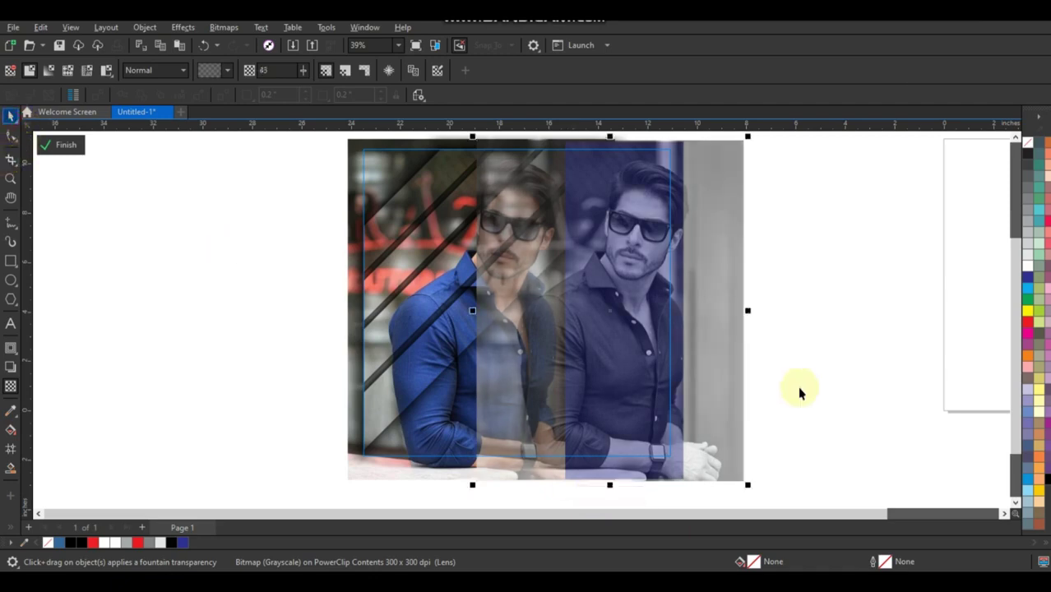
Enlarge the grayscale photo to about 14.3 by 18.3 in, position it over the blue rectangle and PowerClip it inside.
{"action": "scroll", "coordinate": [690, 375], "scroll_direction": "down", "scroll_amount": 1}
{"action": "mouse_move", "coordinate": [718, 254]}
{"action": "left_mouse_down"}
{"action": "mouse_move", "coordinate": [761, 201]}
{"action": "mouse_move", "coordinate": [699, 268]}
{"action": "mouse_move", "coordinate": [711, 265]}
{"action": "left_mouse_up"}
{"action": "scroll", "coordinate": [711, 266], "scroll_direction": "up", "scroll_amount": 2}
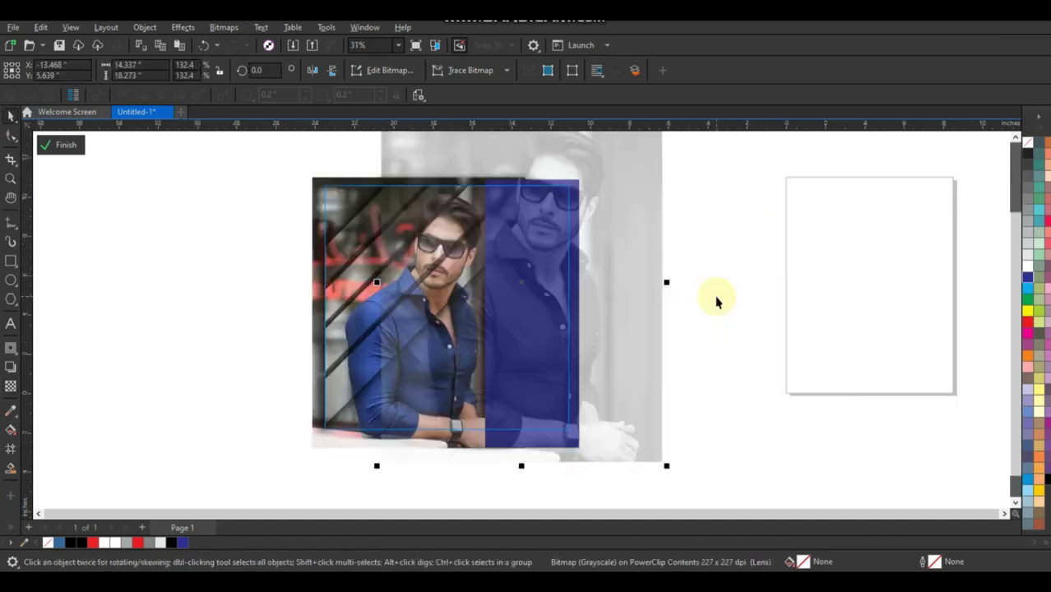
{"action": "left_click", "coordinate": [573, 185], "text": "ctrl"}
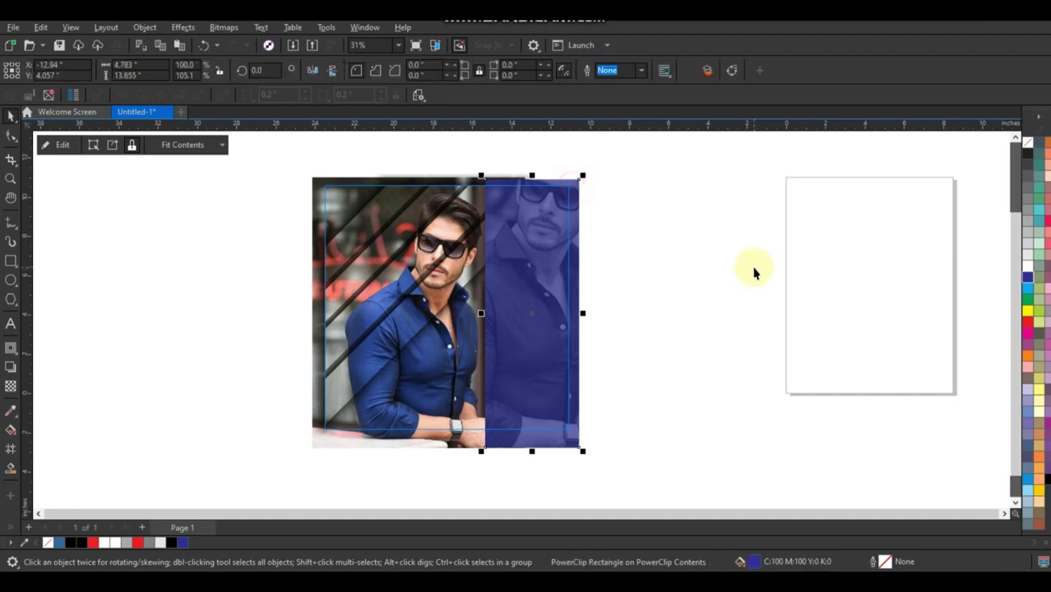
Finish editing the square's PowerClip contents and view the whole square design.
{"action": "left_click", "coordinate": [754, 267]}
{"action": "left_click", "coordinate": [699, 314], "text": "ctrl"}
{"action": "left_click", "coordinate": [699, 313]}
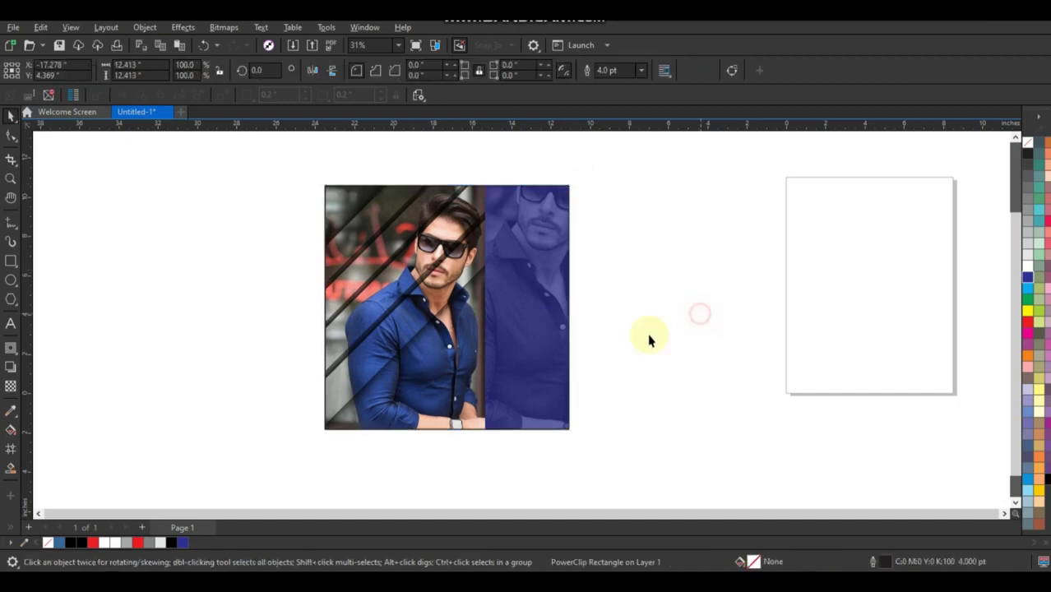
{"action": "left_click", "coordinate": [529, 363]}
{"action": "key", "text": "shift+F2"}
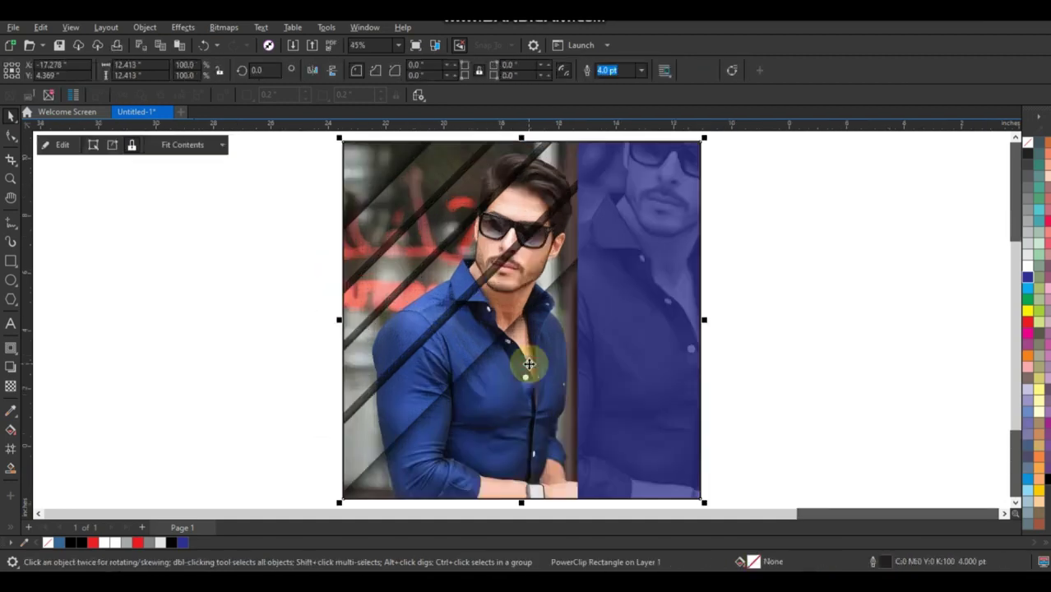
{"action": "left_click", "coordinate": [181, 371]}
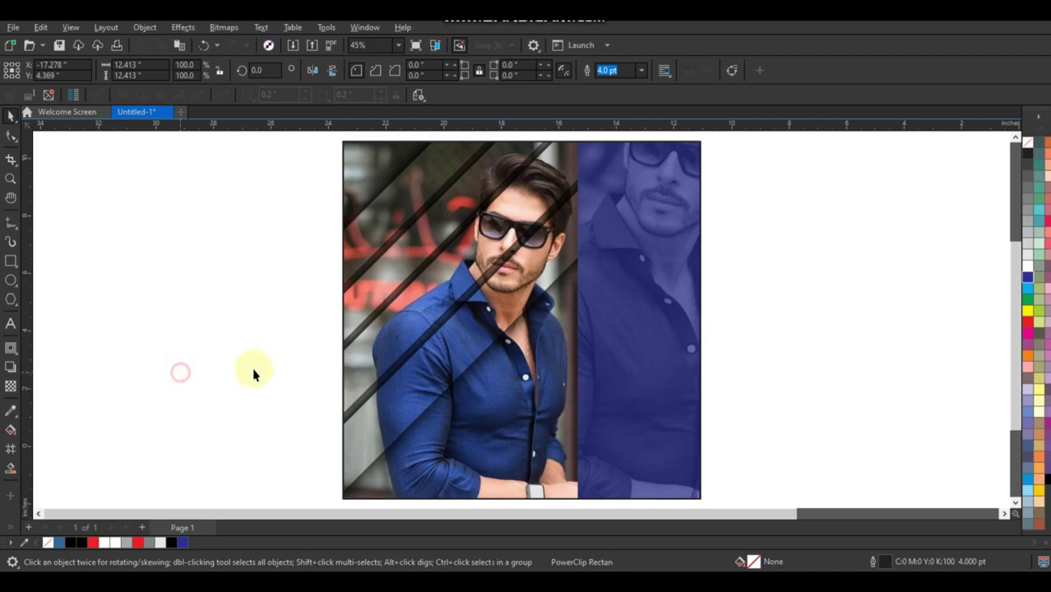
Add the artistic text "YOUR STYLE HERE" on three lines beside the photo design.
{"action": "left_click", "coordinate": [11, 323]}
{"action": "left_click", "coordinate": [101, 338]}
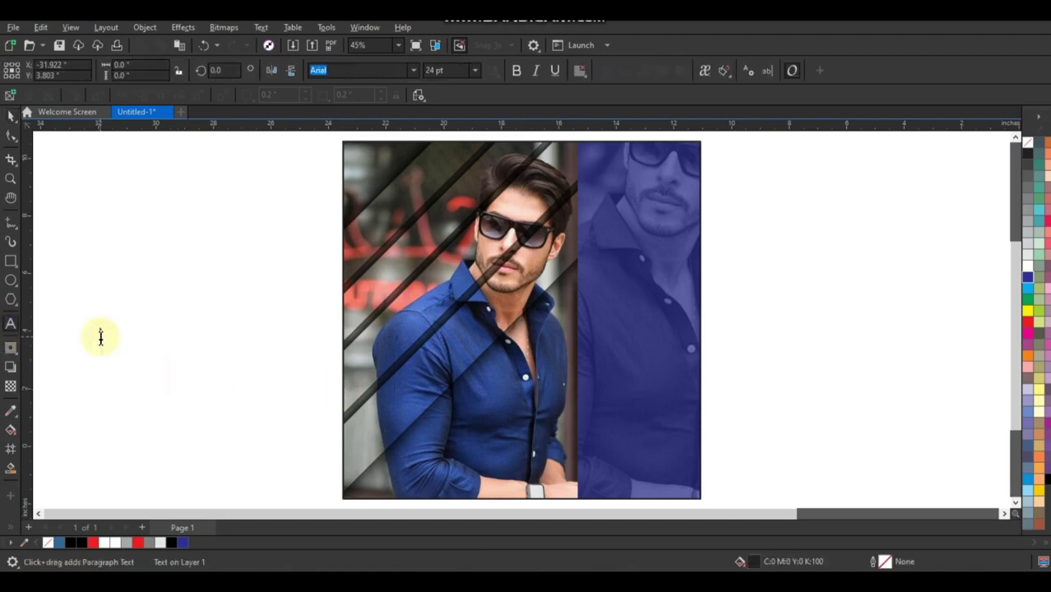
{"action": "type", "text": "YOUR"}
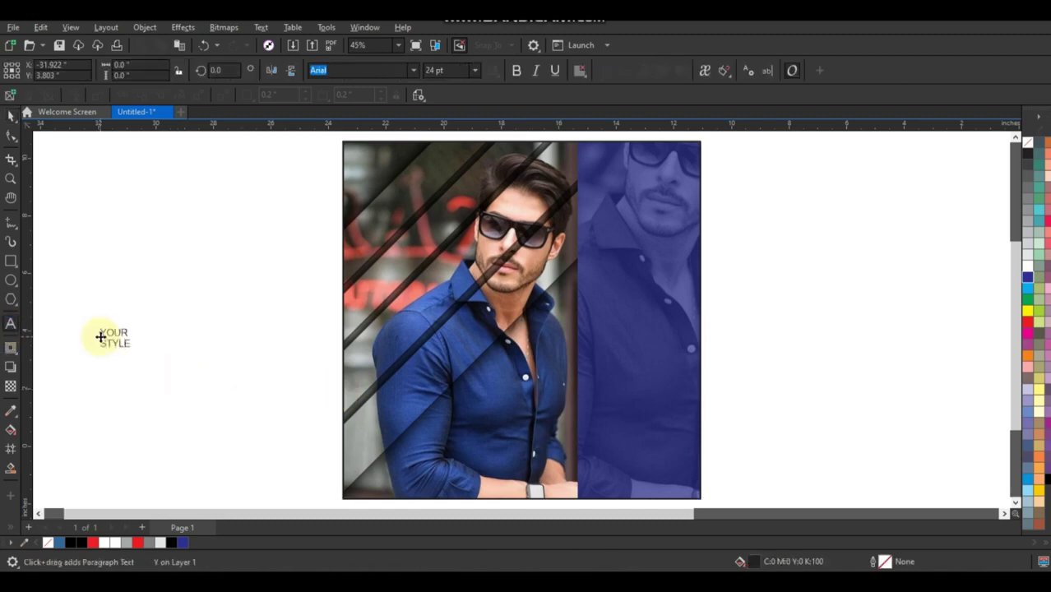
{"action": "left_click", "coordinate": [11, 115]}
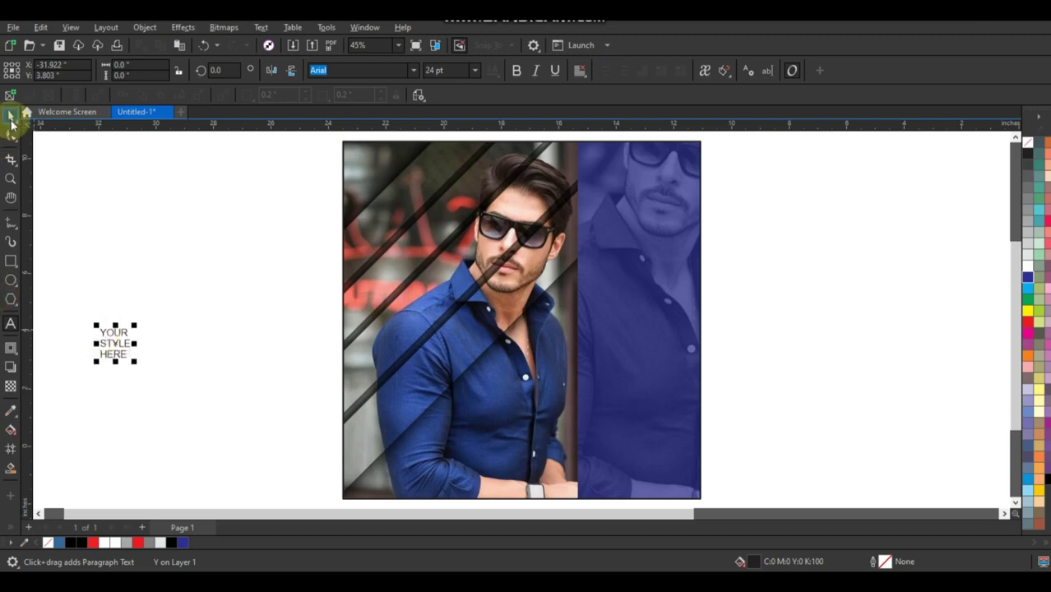
Set the three-line text to Swis721 Blk BT at about 76 pt and break it apart into separate lines.
{"action": "left_click", "coordinate": [413, 73]}
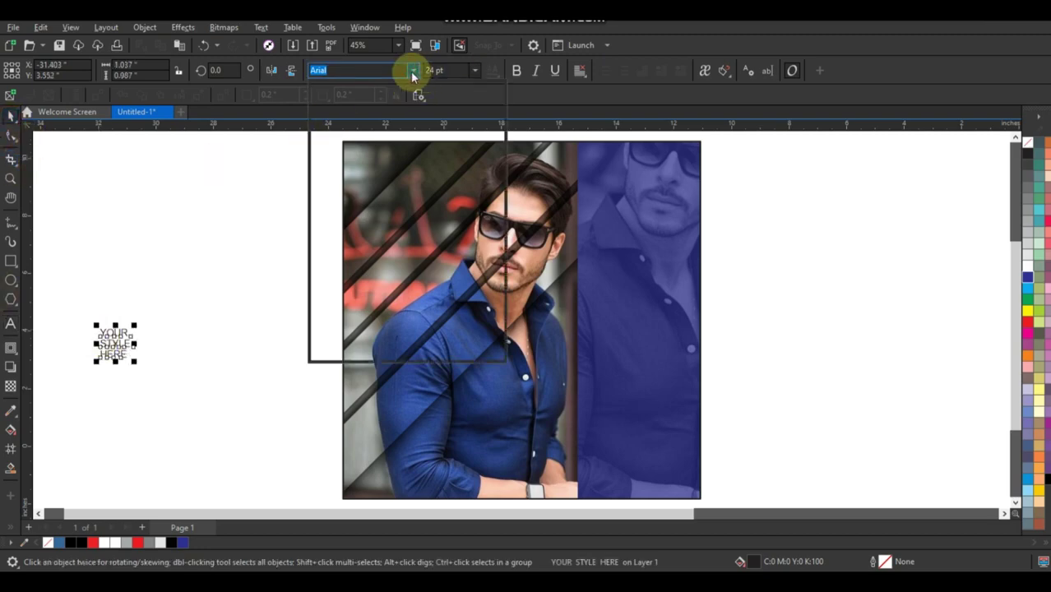
{"action": "left_click_drag", "start_coordinate": [498, 207], "coordinate": [499, 296]}
{"action": "scroll", "coordinate": [498, 279], "scroll_direction": "down", "scroll_amount": 10}
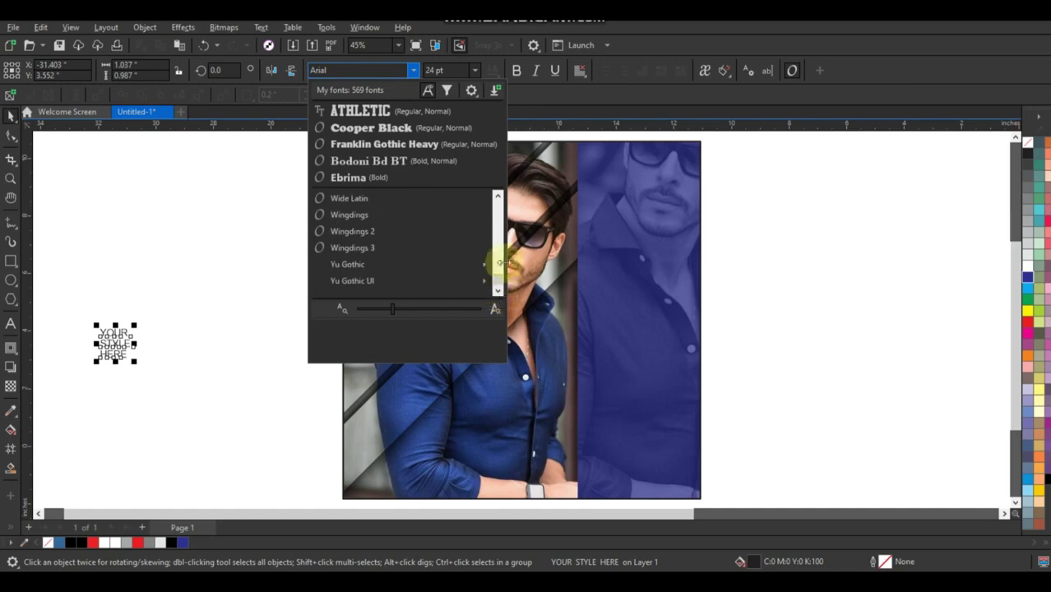
{"action": "scroll", "coordinate": [502, 258], "scroll_direction": "up", "scroll_amount": 1}
{"action": "scroll", "coordinate": [503, 258], "scroll_direction": "up", "scroll_amount": 3}
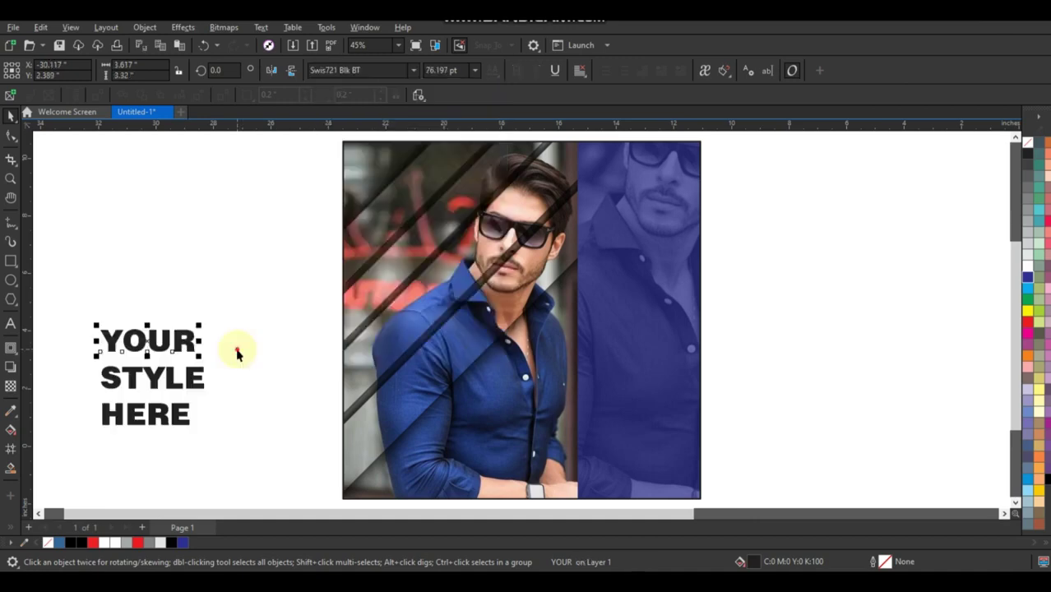
{"action": "left_click", "coordinate": [240, 350]}
Draw a white bar about 5.4 by 1.4 in across the blue panel's edge and duplicate it twice below, evenly spaced.
{"action": "left_click", "coordinate": [10, 262]}
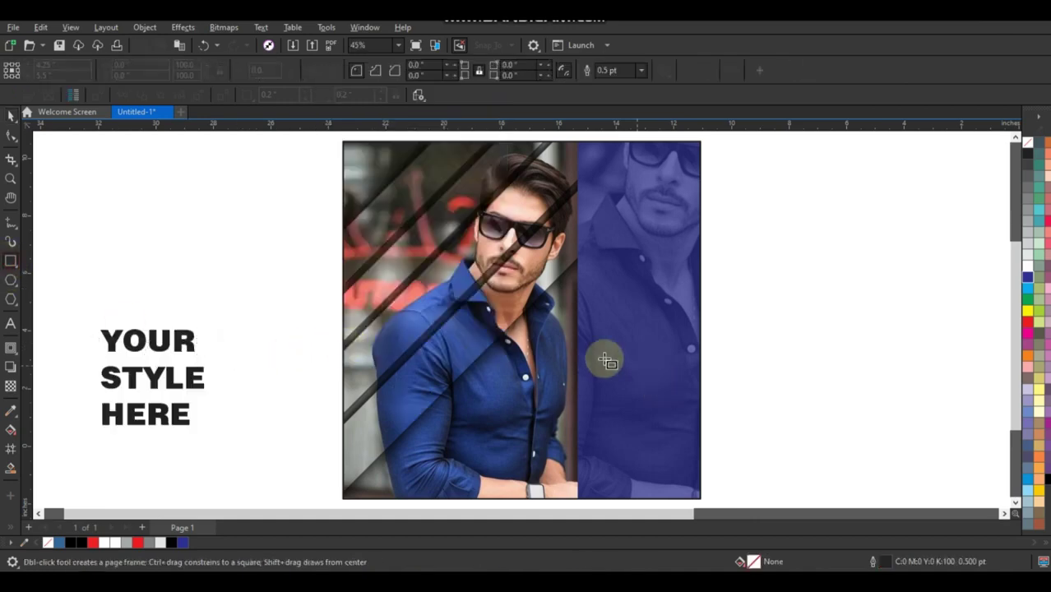
{"action": "left_click_drag", "start_coordinate": [528, 331], "coordinate": [685, 372]}
{"action": "left_click", "coordinate": [11, 116]}
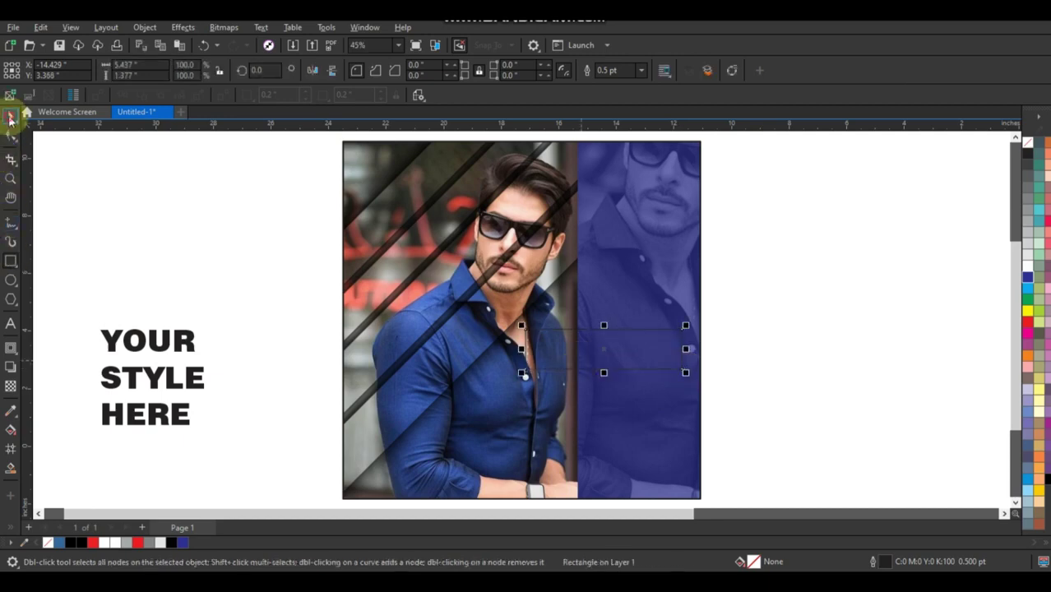
{"action": "left_click_drag", "start_coordinate": [579, 350], "coordinate": [600, 383]}
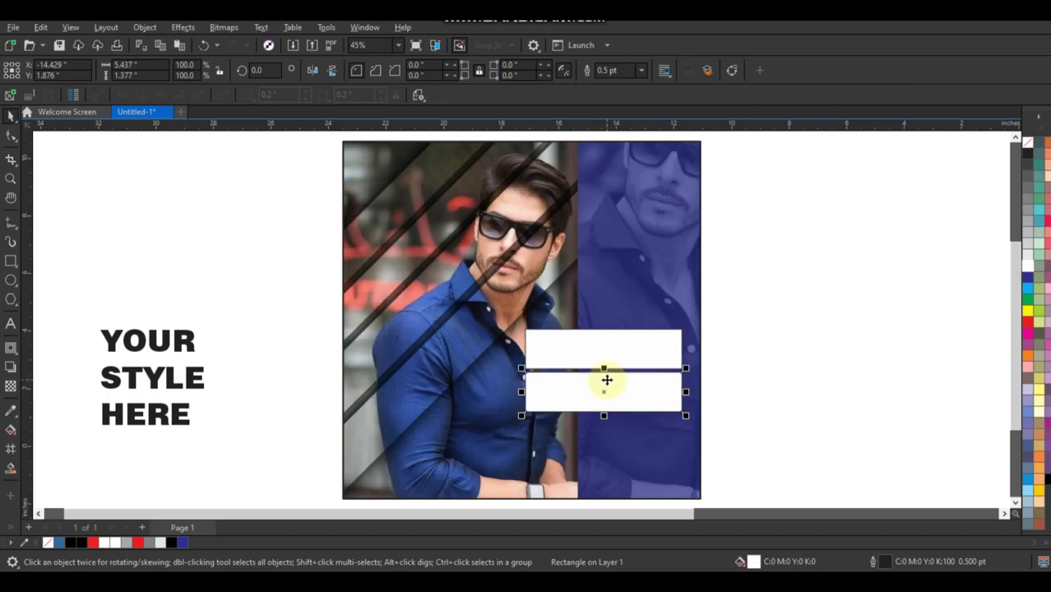
{"action": "key", "text": "ctrl+r"}
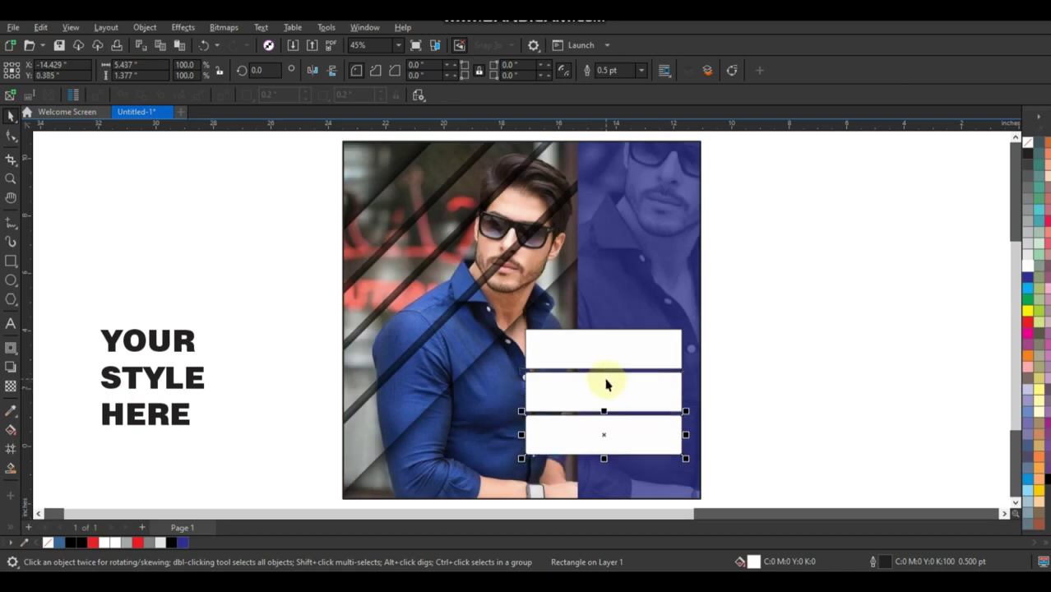
Shorten the upper and lower white bars from their left ends and skew all three bars into right-leaning parallelograms.
{"action": "left_click", "coordinate": [559, 361], "text": "shift"}
{"action": "left_click_drag", "start_coordinate": [526, 397], "coordinate": [548, 398]}
{"action": "left_click", "coordinate": [579, 396], "text": "shift"}
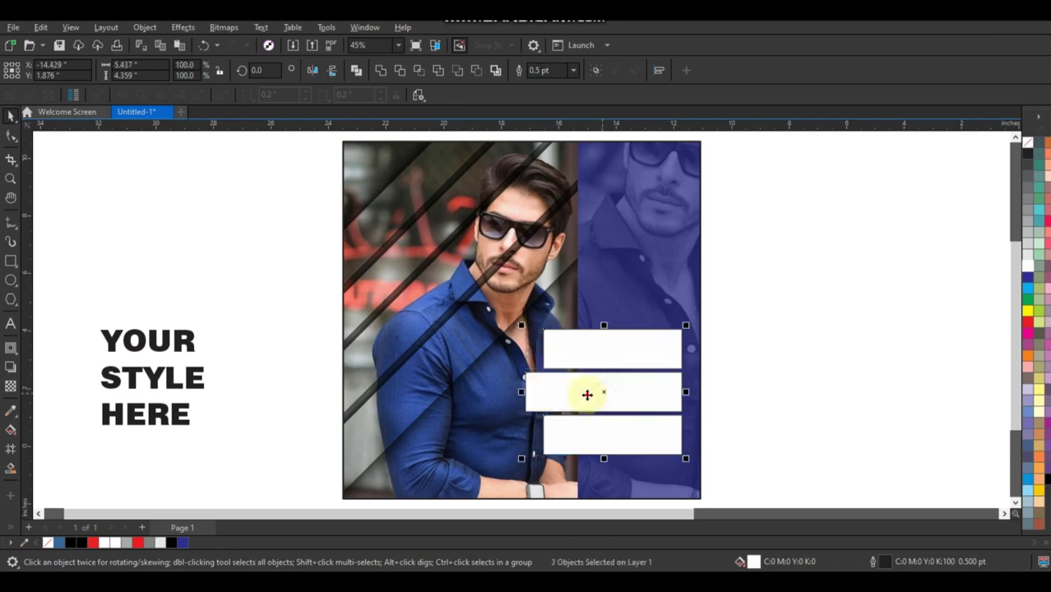
{"action": "left_click", "coordinate": [589, 393]}
{"action": "left_click_drag", "start_coordinate": [604, 465], "coordinate": [578, 465]}
{"action": "left_click_drag", "start_coordinate": [600, 329], "coordinate": [605, 332]}
{"action": "left_click", "coordinate": [627, 345]}
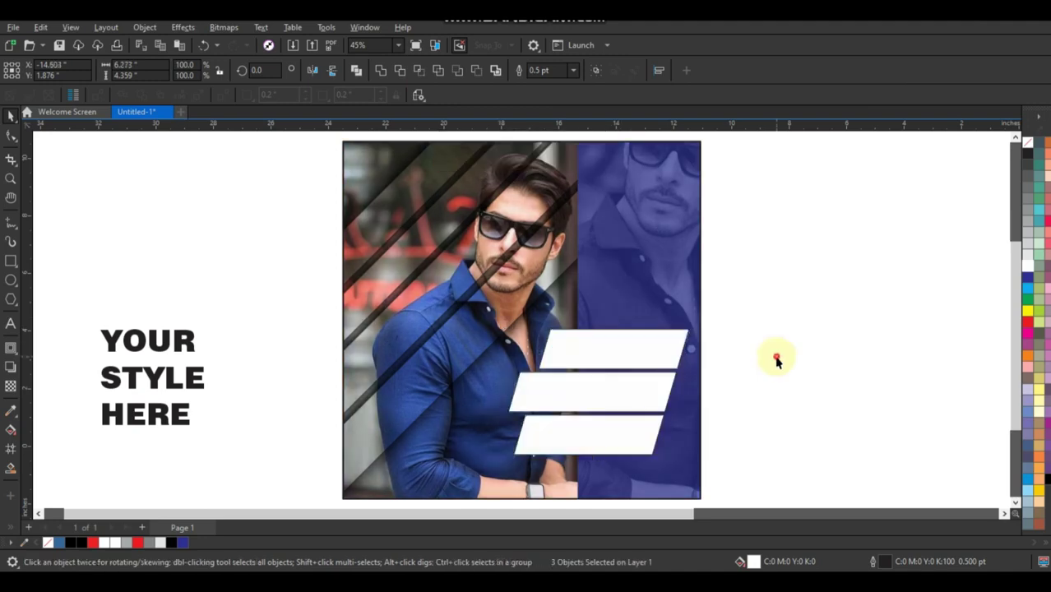
Move the three words YOUR, STYLE and HERE onto the white bars and bring them to the front.
{"action": "left_click", "coordinate": [777, 360]}
{"action": "left_click_drag", "start_coordinate": [250, 299], "coordinate": [78, 437]}
{"action": "left_click_drag", "start_coordinate": [172, 375], "coordinate": [621, 400]}
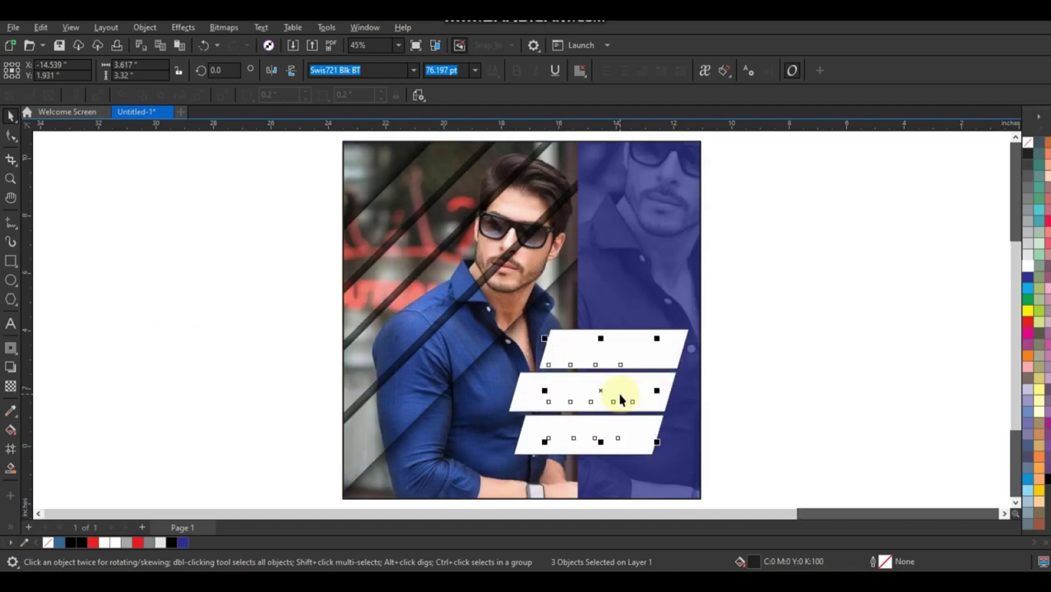
{"action": "key", "text": "shift+Page_Up"}
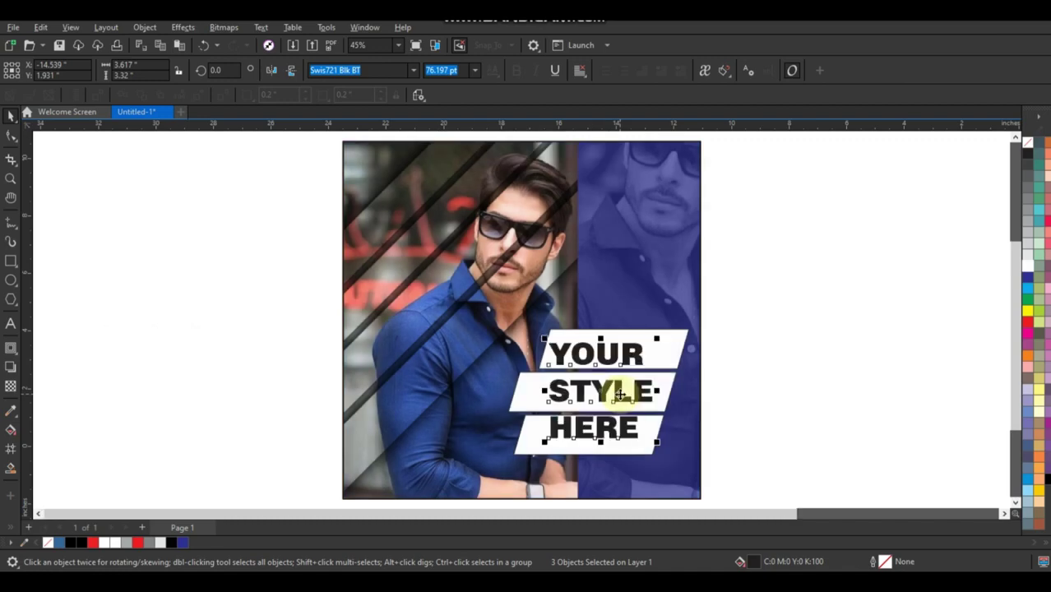
Skew the three words to match the slanted bars and reposition them inside their bars.
{"action": "left_click", "coordinate": [603, 347]}
{"action": "left_click_drag", "start_coordinate": [601, 339], "coordinate": [626, 339]}
{"action": "left_click_drag", "start_coordinate": [609, 447], "coordinate": [604, 446]}
{"action": "left_click_drag", "start_coordinate": [620, 384], "coordinate": [599, 382]}
{"action": "left_click", "coordinate": [596, 428]}
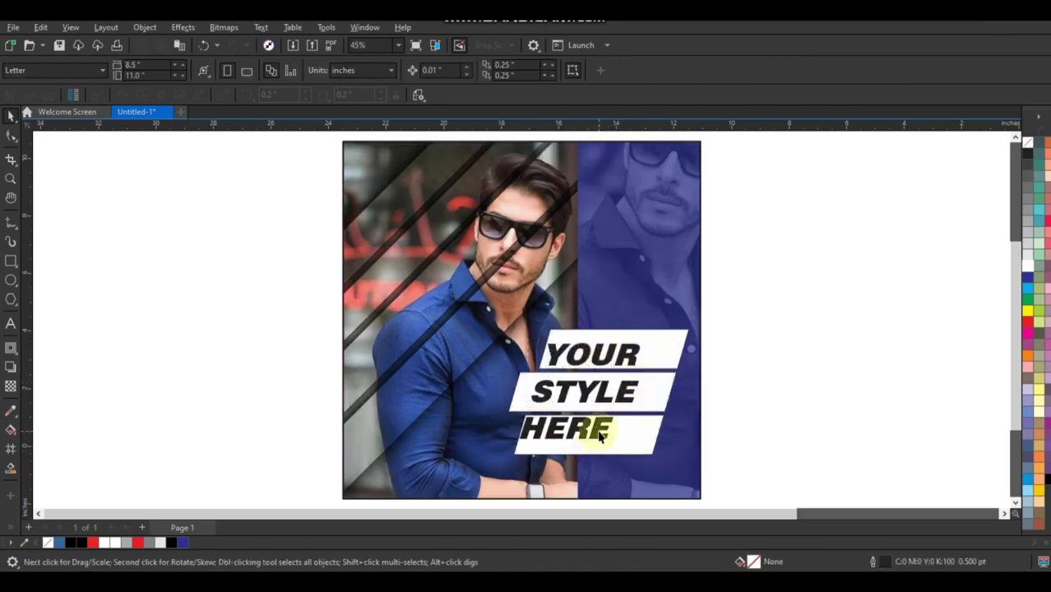
{"action": "mouse_move", "coordinate": [596, 431]}
{"action": "left_mouse_down"}
{"action": "mouse_move", "coordinate": [604, 444]}
{"action": "mouse_move", "coordinate": [599, 428]}
{"action": "left_mouse_up"}
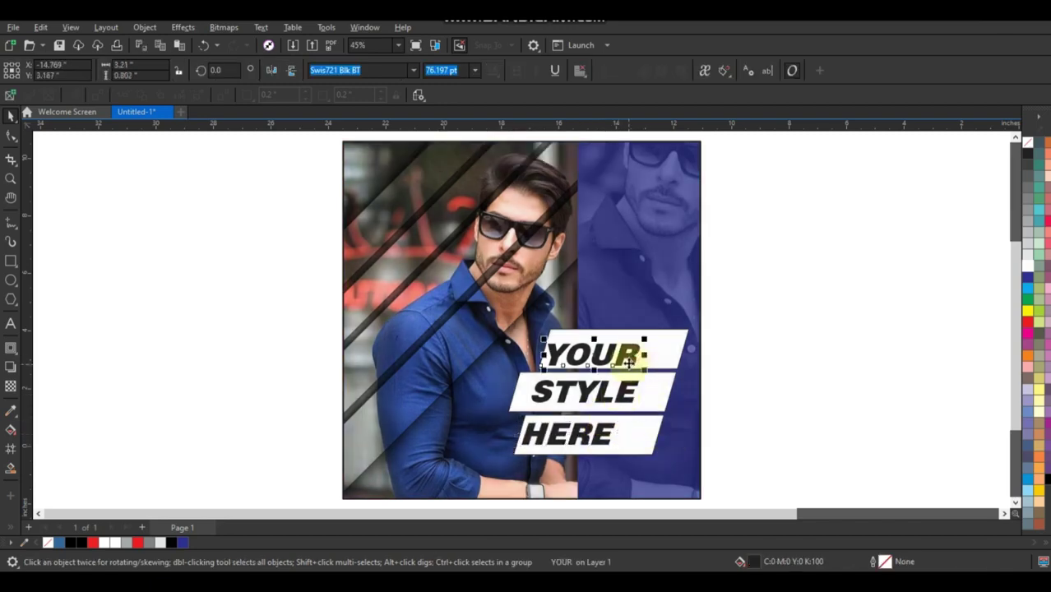
Enlarge YOUR, STYLE and HERE to about 91 pt each and fit them within their bars.
{"action": "left_click_drag", "start_coordinate": [631, 358], "coordinate": [668, 339]}
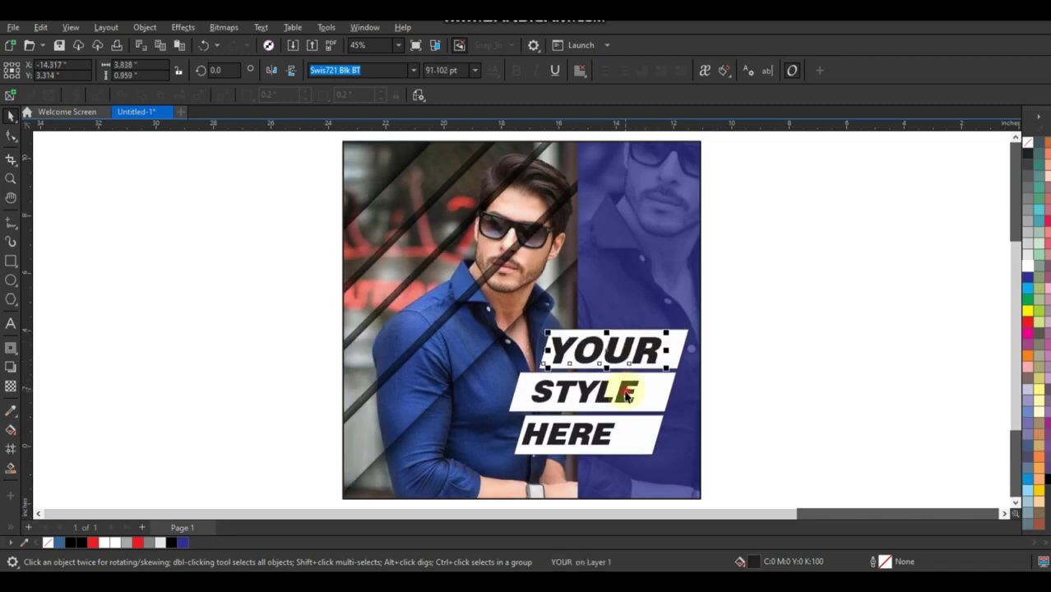
{"action": "left_click", "coordinate": [625, 391]}
{"action": "key", "text": "ctrl+r"}
{"action": "left_click", "coordinate": [607, 435]}
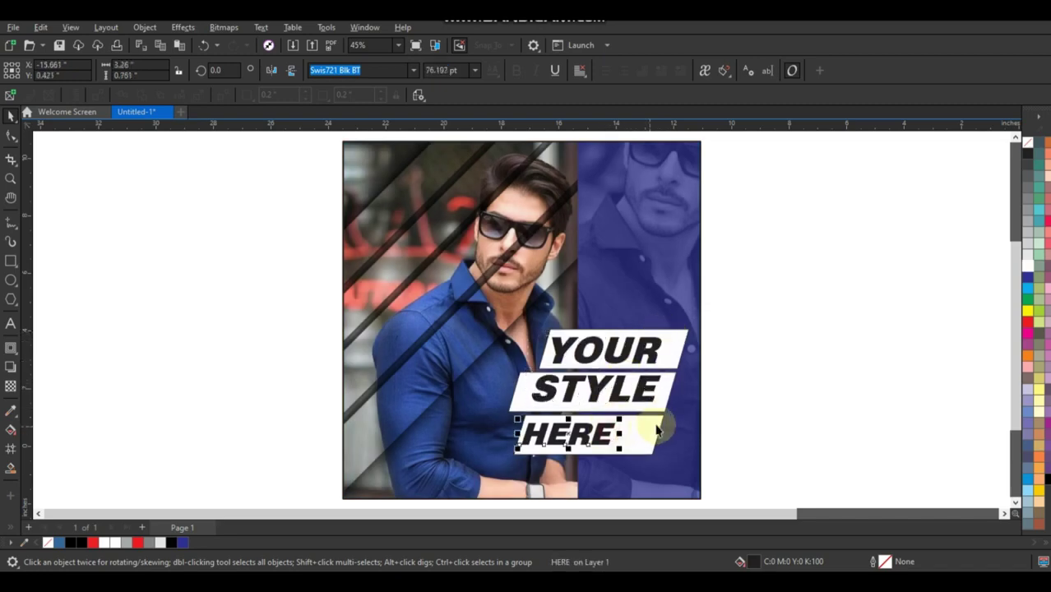
{"action": "key", "text": "ctrl+r"}
{"action": "left_click_drag", "start_coordinate": [619, 433], "coordinate": [627, 434]}
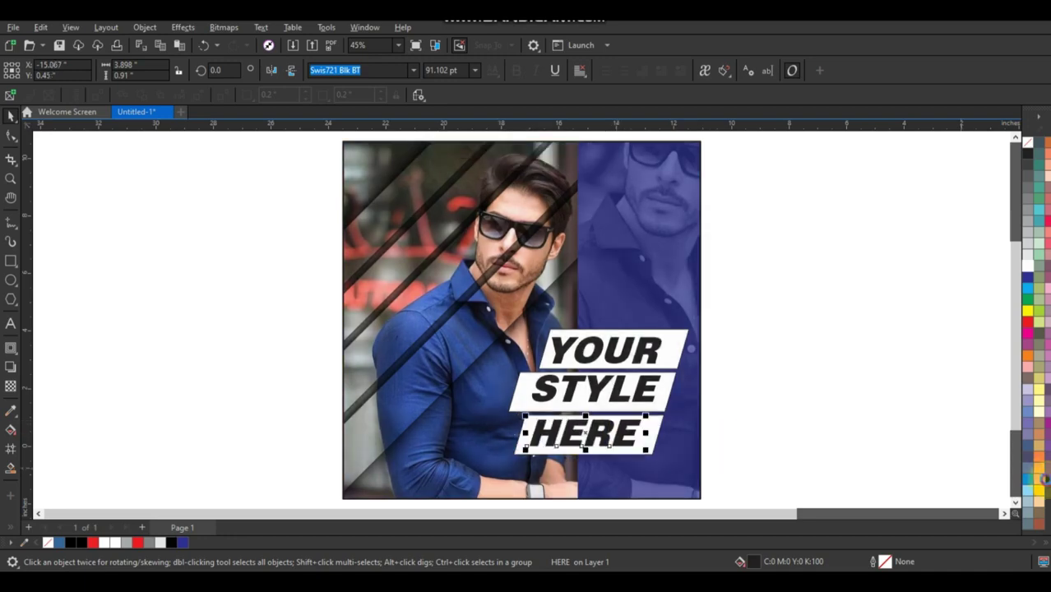
Fill the middle bar orange and STYLE white, and make YOUR solid black, centred in its bar.
{"action": "left_click", "coordinate": [523, 402]}
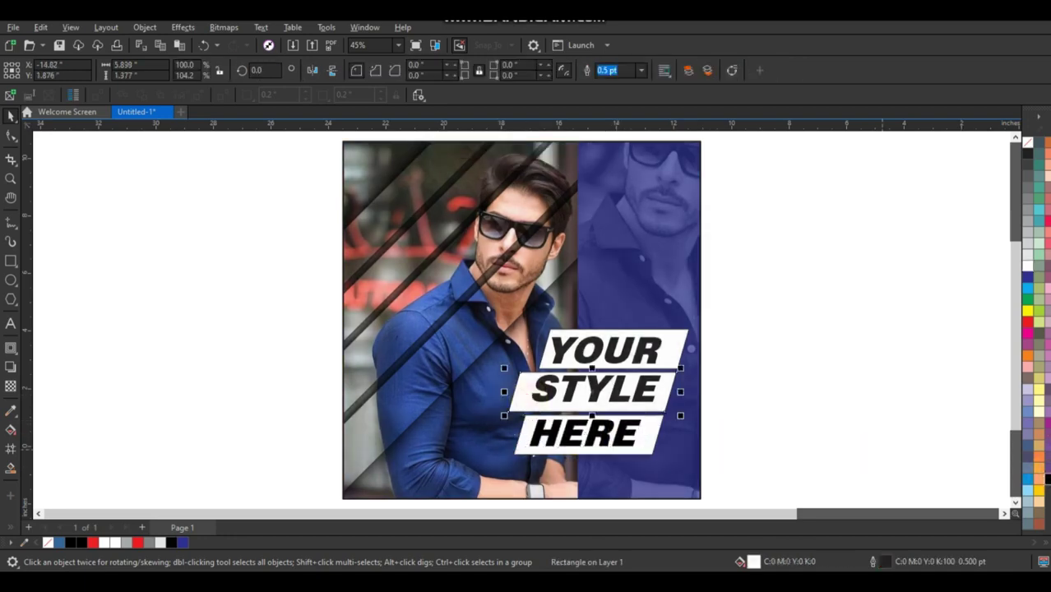
{"action": "left_click", "coordinate": [1027, 362]}
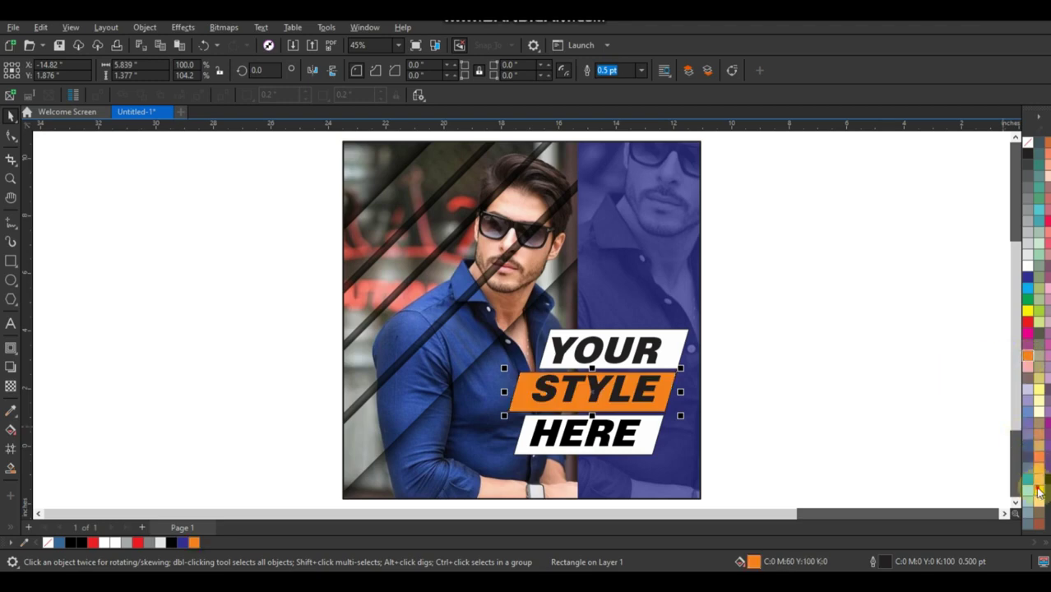
{"action": "left_click", "coordinate": [619, 403]}
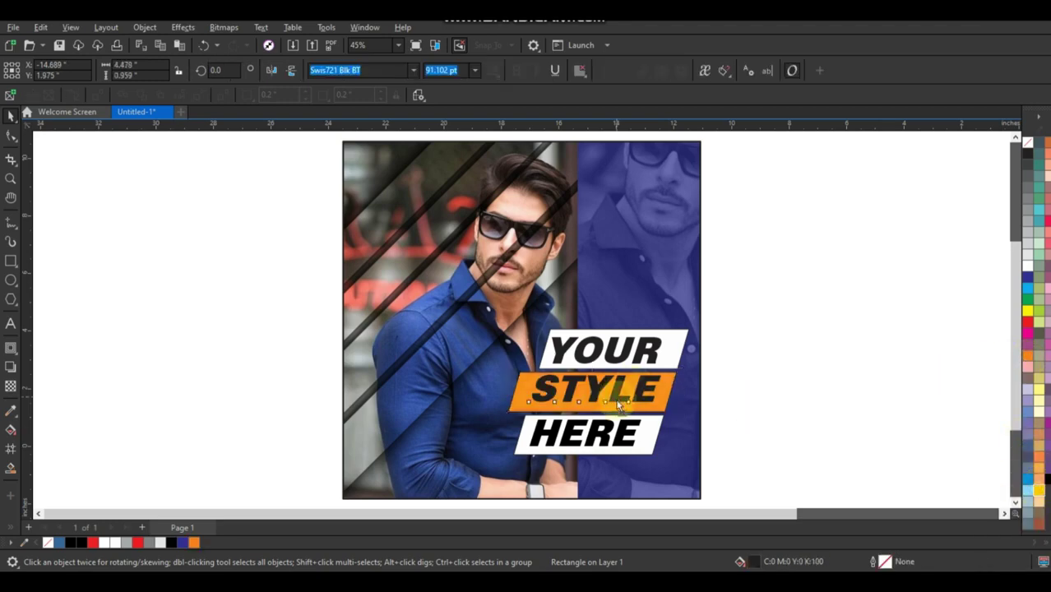
{"action": "left_click", "coordinate": [1029, 266]}
{"action": "left_click", "coordinate": [641, 354]}
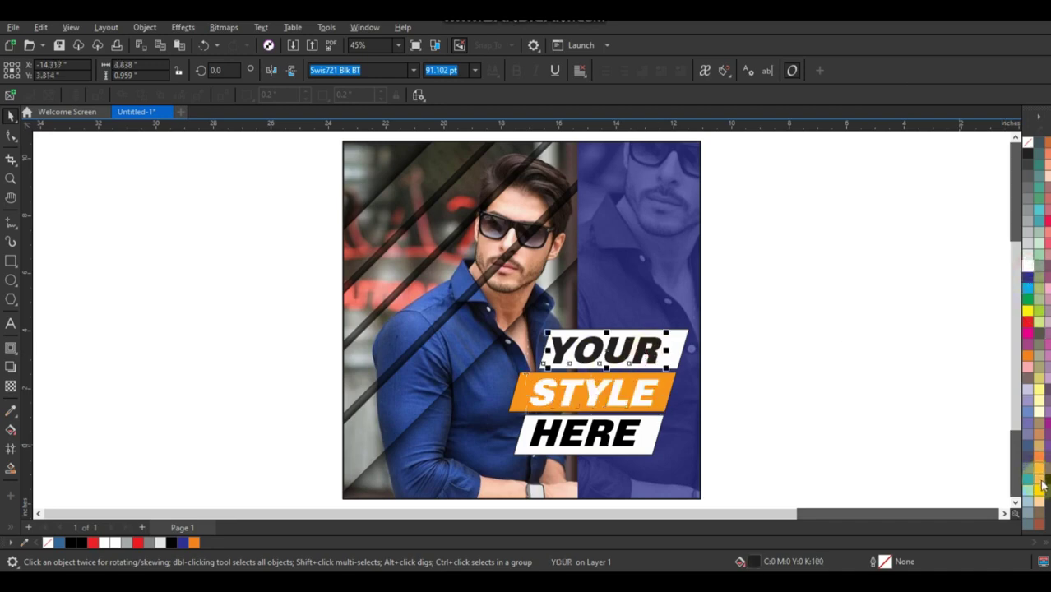
{"action": "left_click_drag", "start_coordinate": [662, 354], "coordinate": [663, 360]}
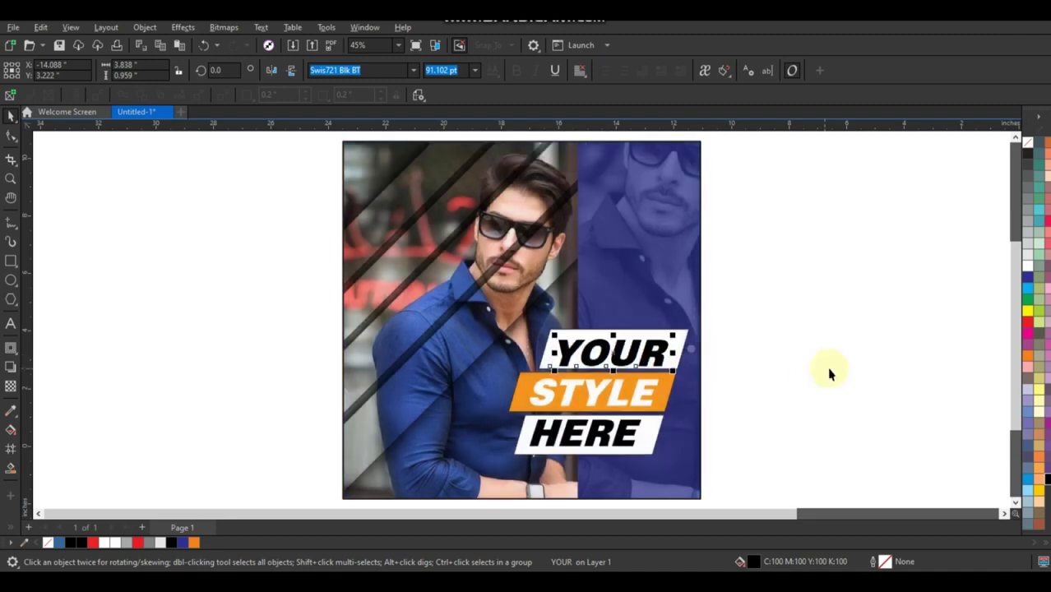
Scale the title bars and words together down to about 5.8 by 4.1 in and move them slightly up.
{"action": "left_click_drag", "start_coordinate": [767, 305], "coordinate": [508, 487]}
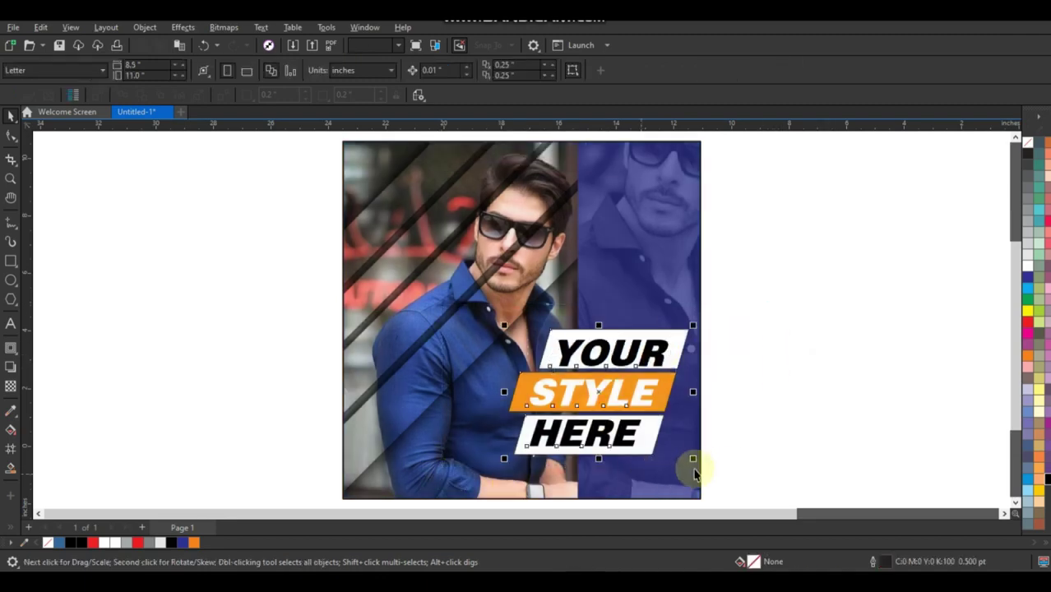
{"action": "left_click_drag", "start_coordinate": [699, 464], "coordinate": [688, 456]}
{"action": "left_click_drag", "start_coordinate": [659, 359], "coordinate": [661, 329]}
{"action": "left_click", "coordinate": [704, 312]}
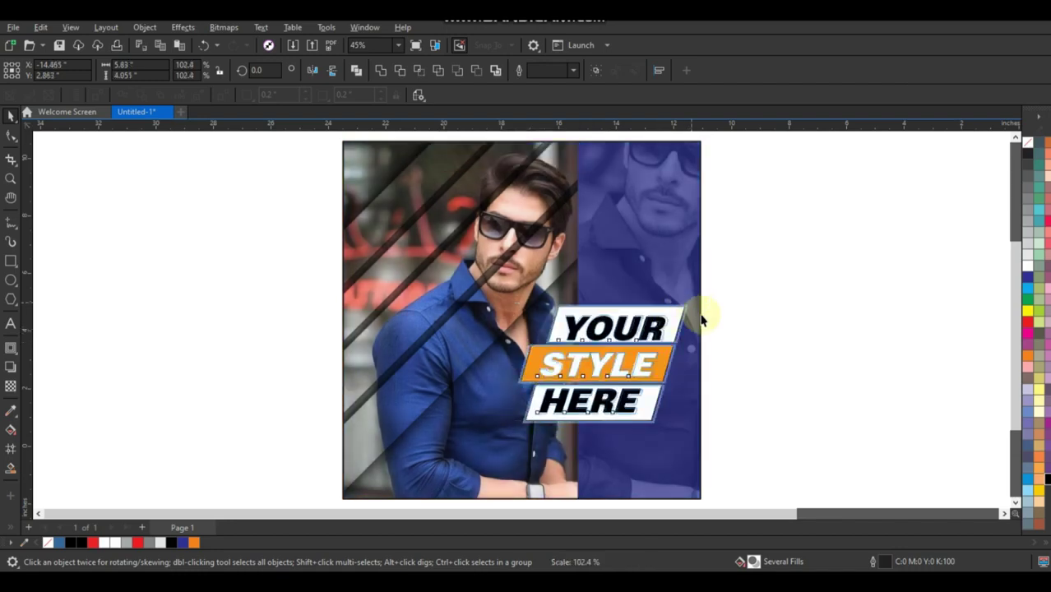
Add "YOUR BRAND" in bold 24 pt Arial, place it near the top of the blue panel and colour it white.
{"action": "left_click", "coordinate": [11, 323]}
{"action": "left_click", "coordinate": [160, 367]}
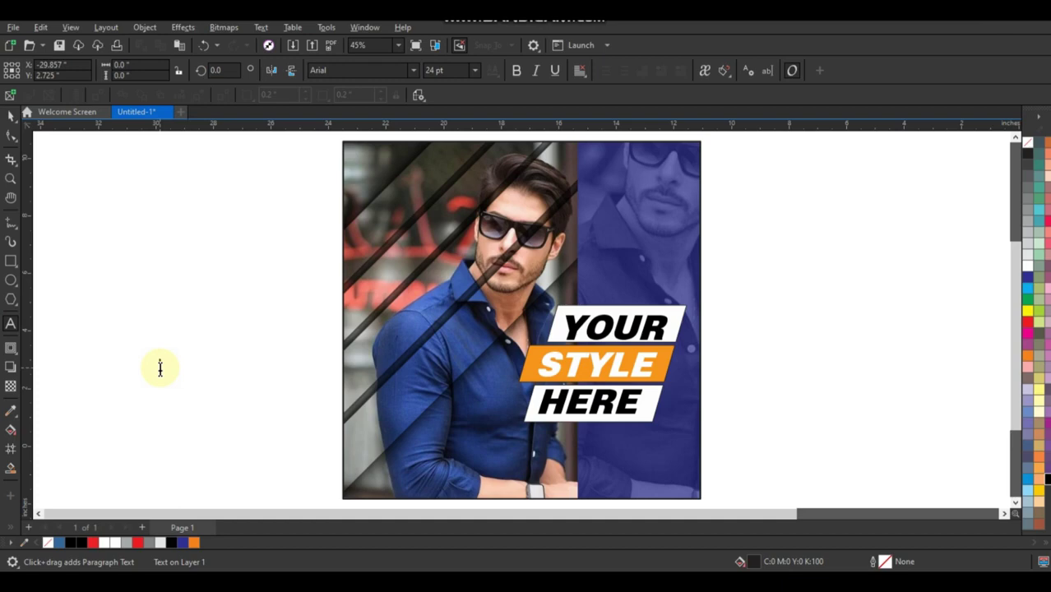
{"action": "type", "text": "OUR BRAND"}
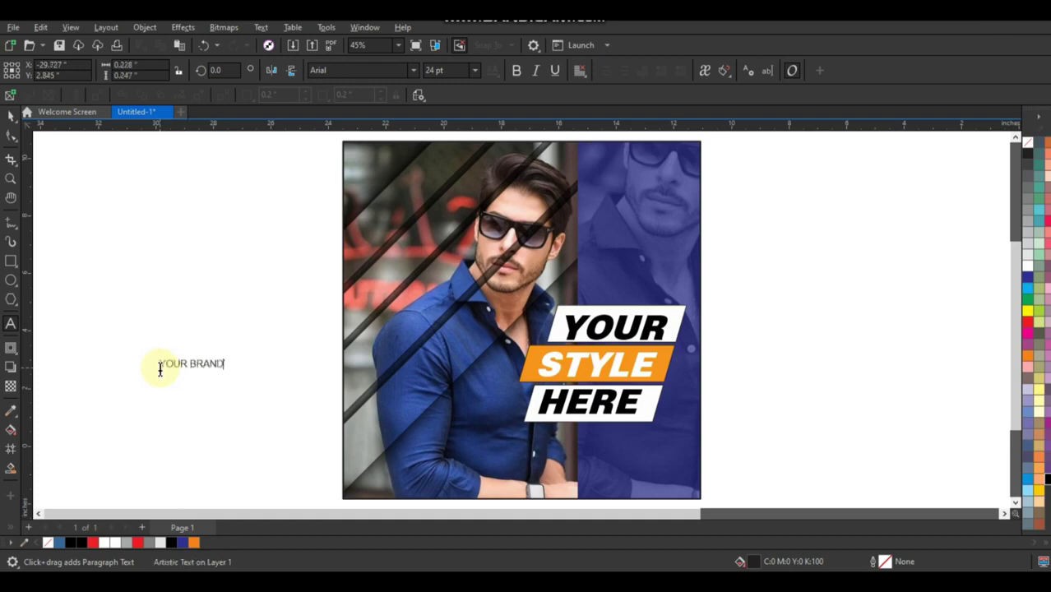
{"action": "left_click", "coordinate": [10, 116]}
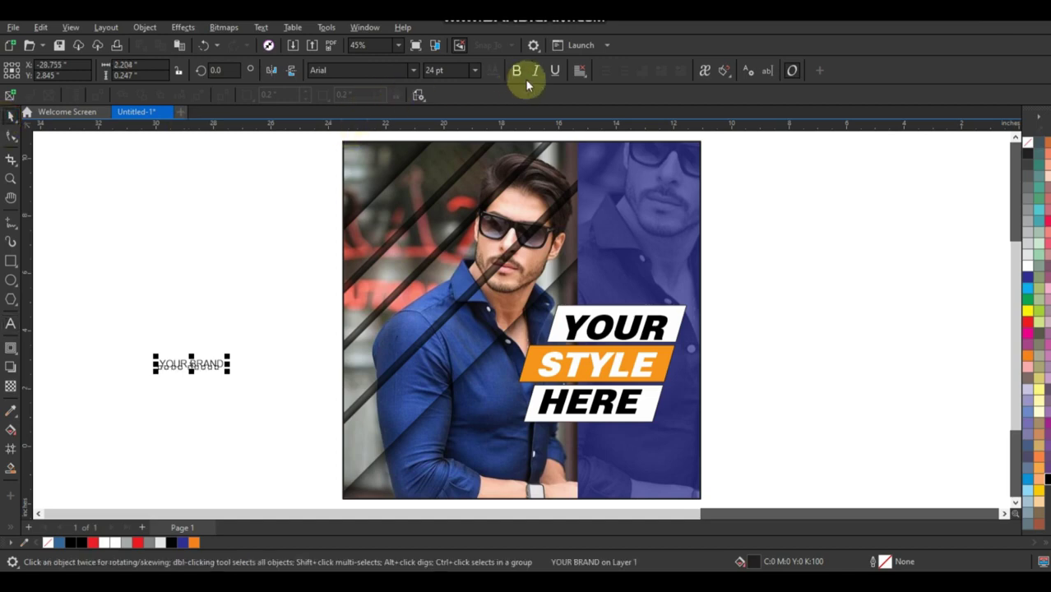
{"action": "left_click_drag", "start_coordinate": [206, 364], "coordinate": [682, 175]}
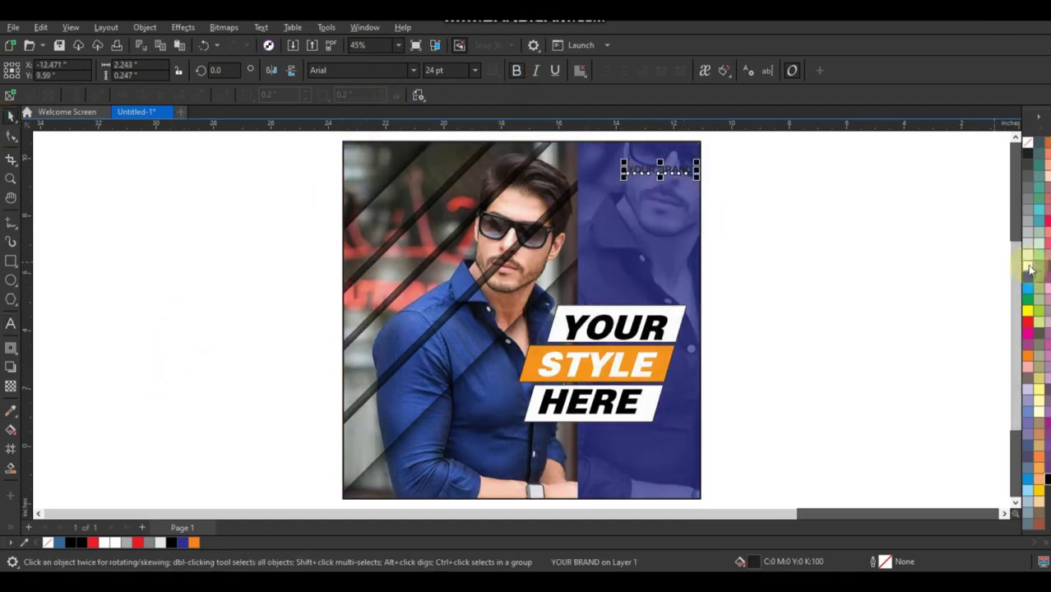
Copy the brand text to the photo's lower-left area and change the copy to "USE CODE ABXXX" on two lines.
{"action": "left_click_drag", "start_coordinate": [660, 170], "coordinate": [386, 409]}
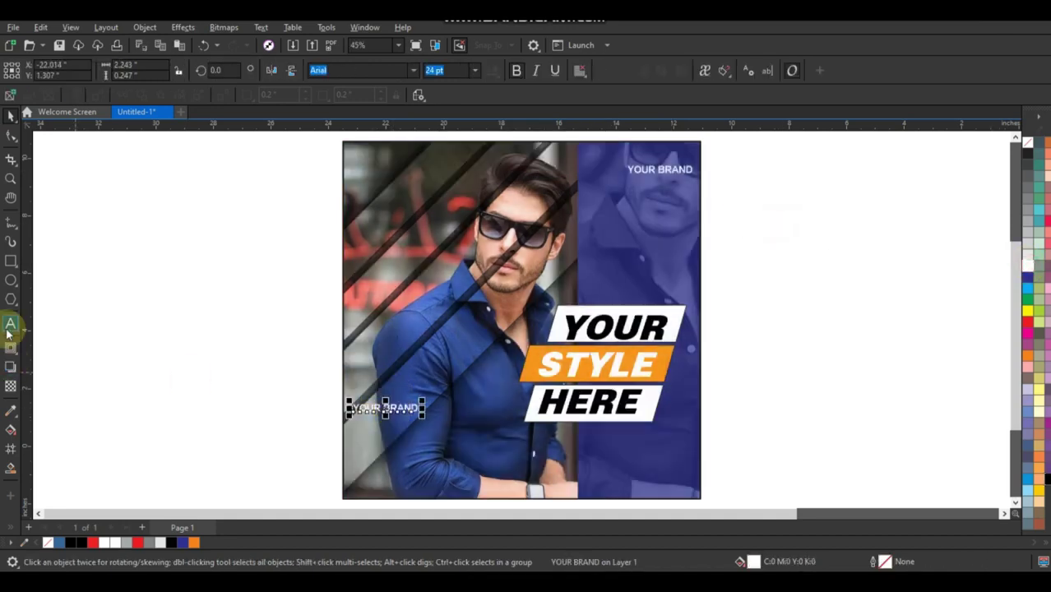
{"action": "left_click", "coordinate": [9, 329]}
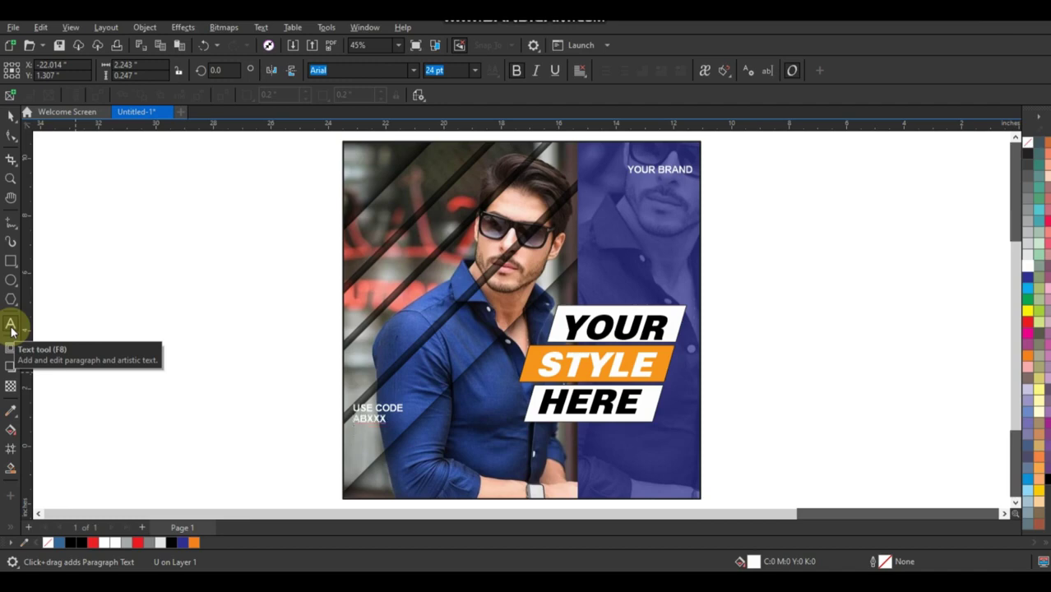
Add "75" as a third line below "USE CODE ABXXX" and set the promo text's font to Swis721 Blk BT.
{"action": "type", "text": "5"}
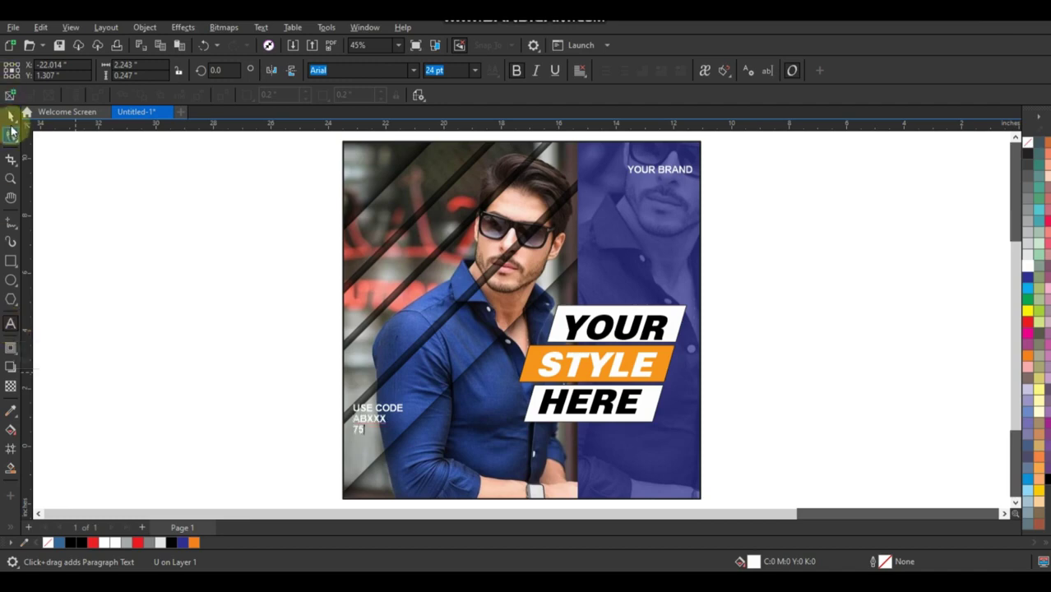
{"action": "left_click", "coordinate": [11, 116]}
{"action": "left_click", "coordinate": [408, 73]}
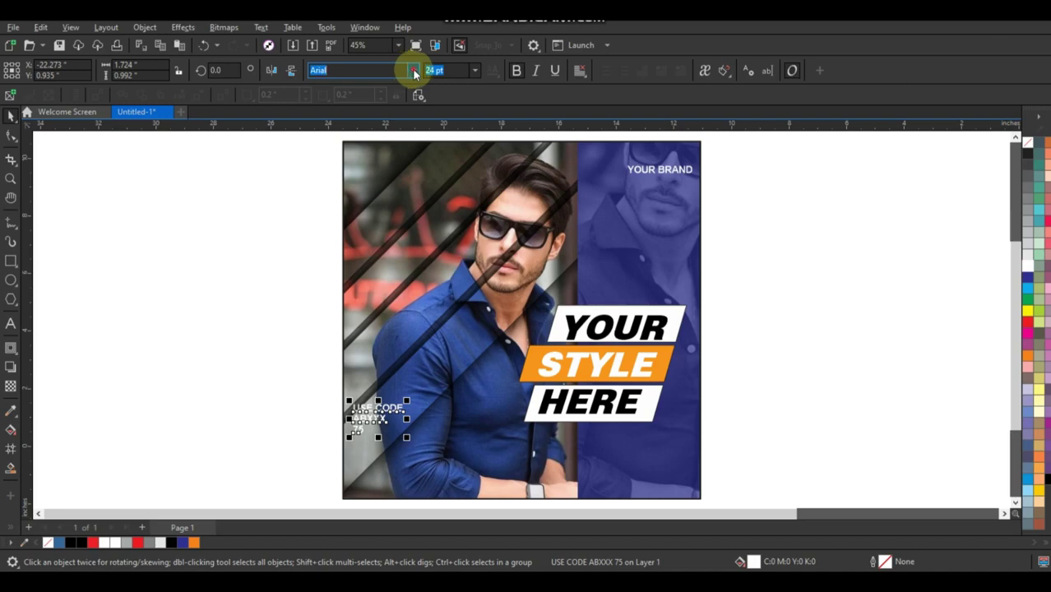
{"action": "left_click", "coordinate": [414, 72]}
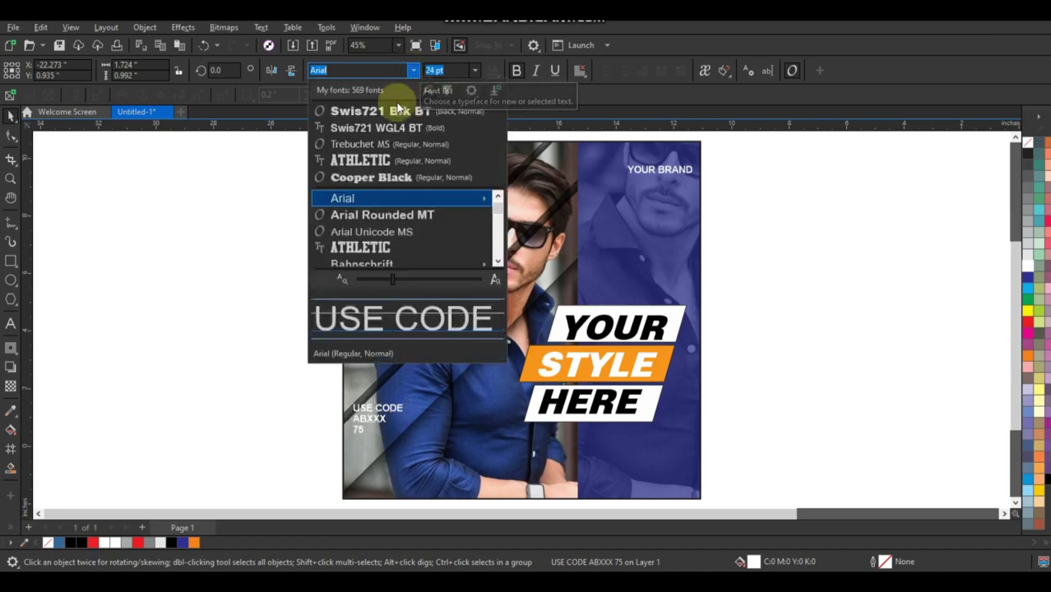
{"action": "left_click", "coordinate": [223, 268]}
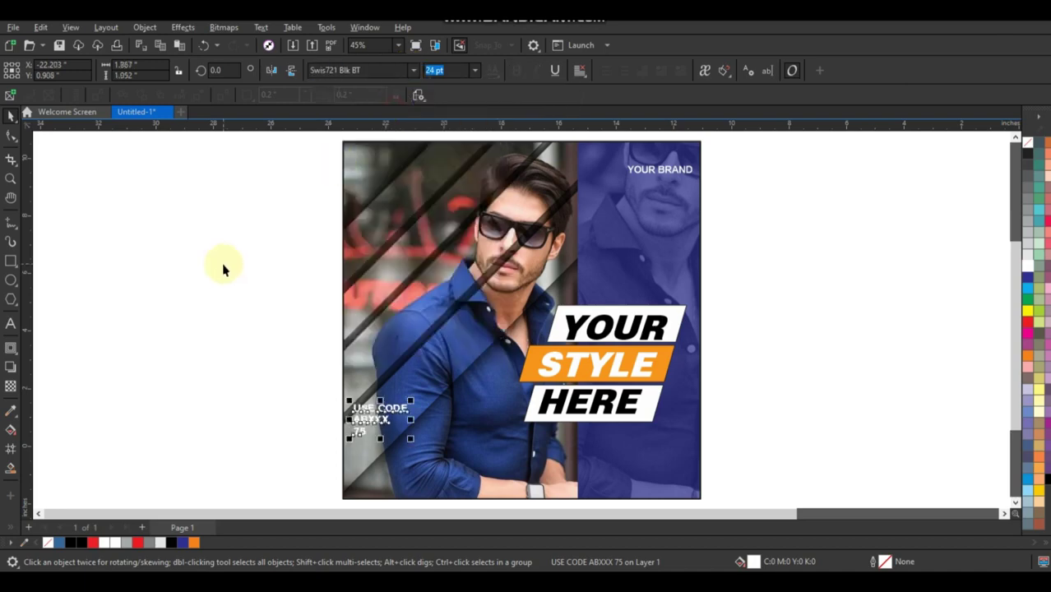
Split the promo text into separate lines, enlarge "75" to about 114 pt and shift all three lines slightly to the right.
{"action": "left_click", "coordinate": [367, 432]}
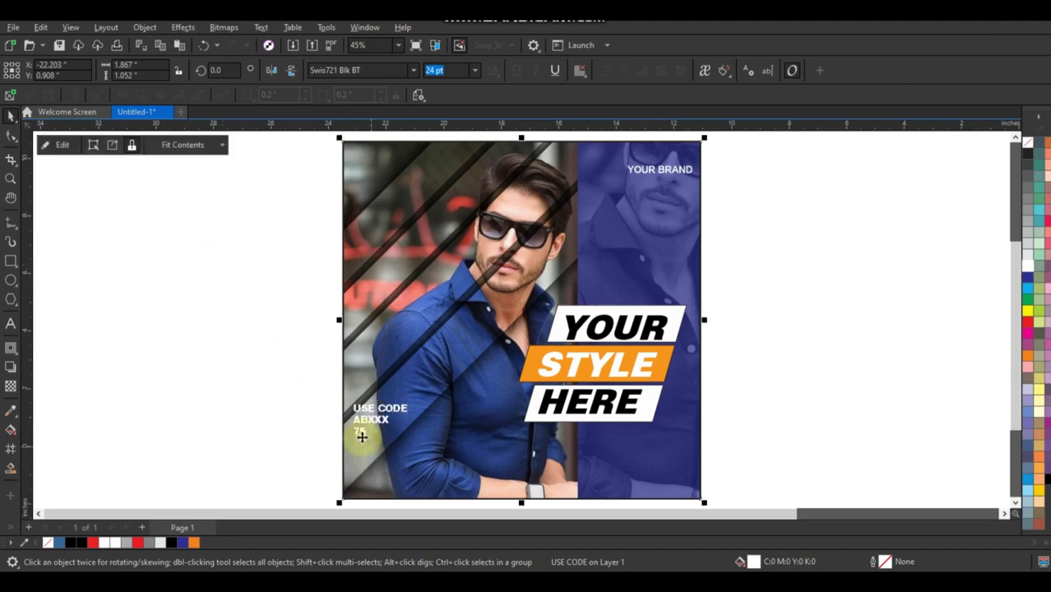
{"action": "left_click", "coordinate": [360, 434]}
{"action": "left_click_drag", "start_coordinate": [367, 442], "coordinate": [414, 485]}
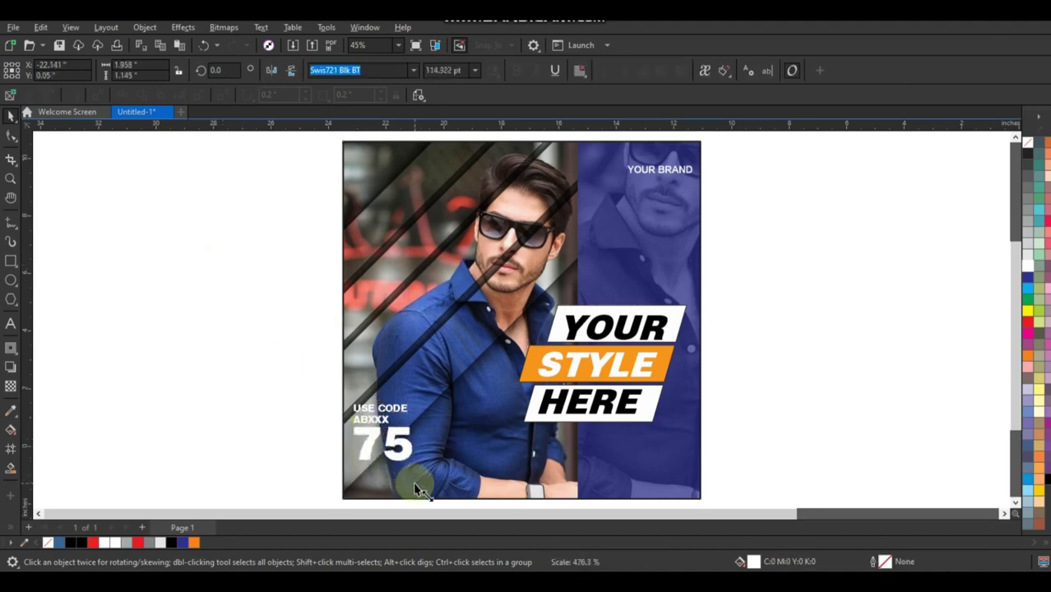
{"action": "left_click_drag", "start_coordinate": [265, 383], "coordinate": [414, 457]}
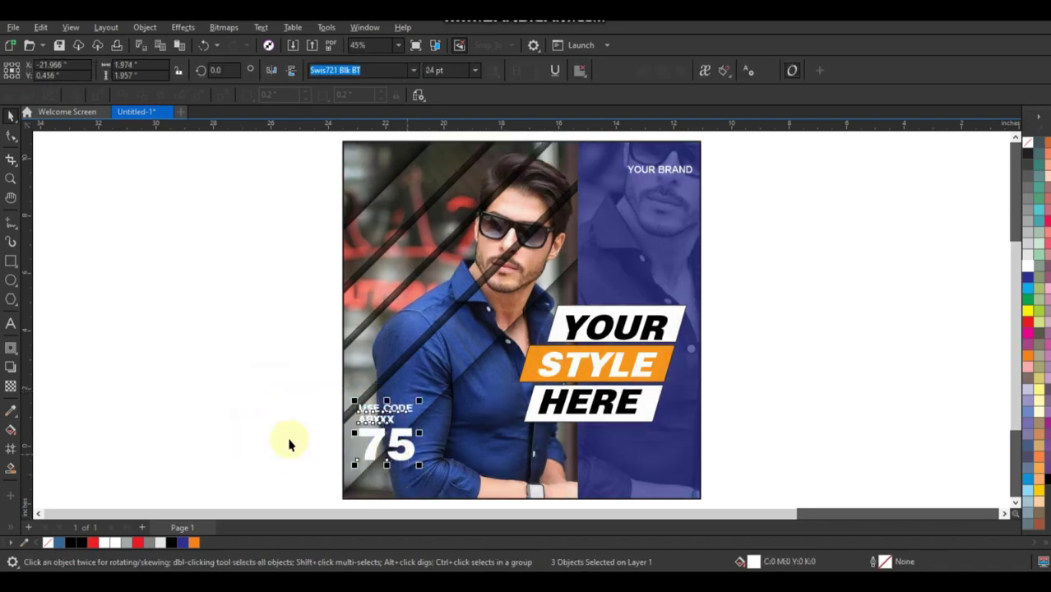
{"action": "left_click", "coordinate": [289, 440]}
Colour the "USE CODE" line orange.
{"action": "left_click", "coordinate": [389, 408]}
{"action": "left_click", "coordinate": [194, 542]}
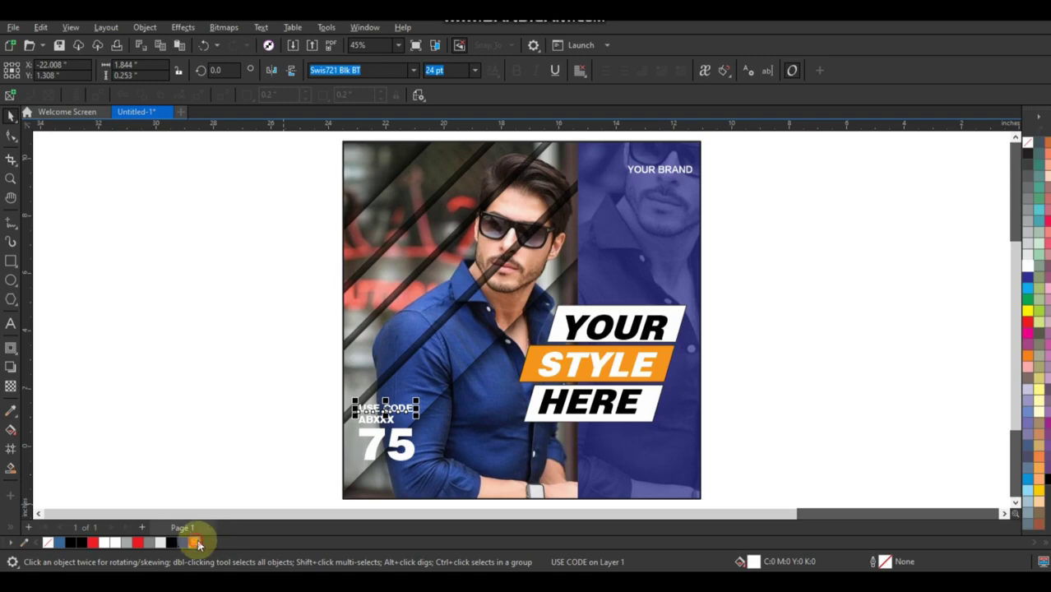
{"action": "left_click", "coordinate": [250, 448]}
Draw a rectangle about 1.37 by 0.45 in beside the base of "75", fill it orange without an outline and place it behind the number.
{"action": "left_click", "coordinate": [10, 181]}
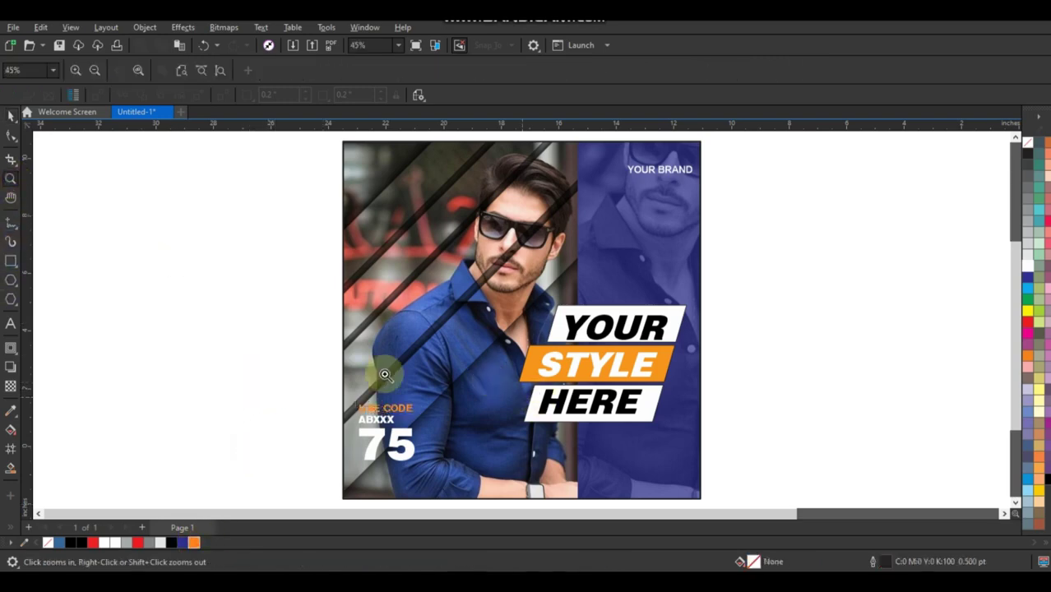
{"action": "left_click_drag", "start_coordinate": [258, 295], "coordinate": [724, 470]}
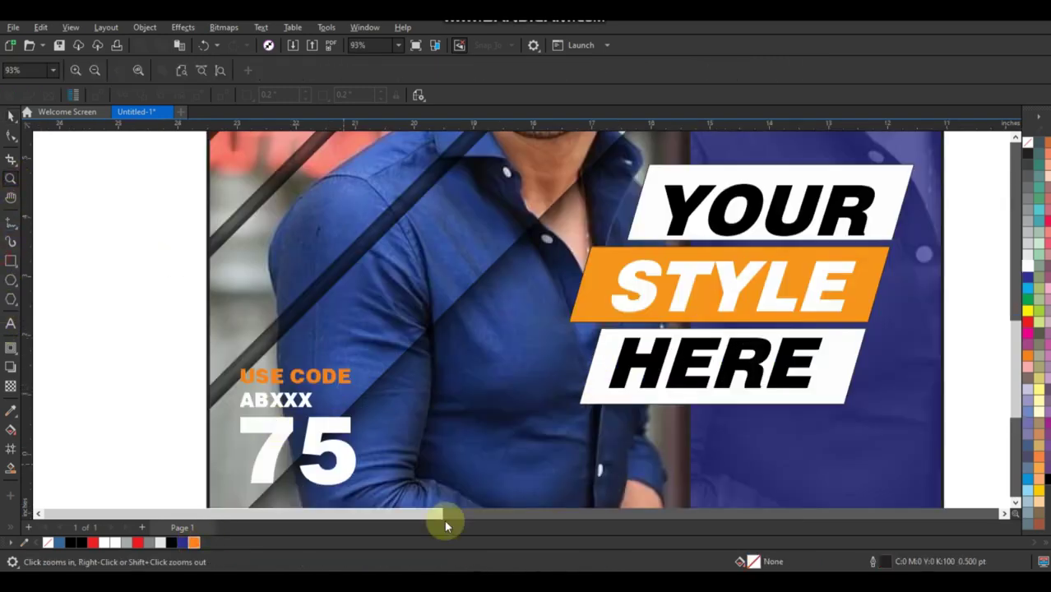
{"action": "left_click", "coordinate": [11, 262]}
{"action": "left_click_drag", "start_coordinate": [343, 454], "coordinate": [439, 493]}
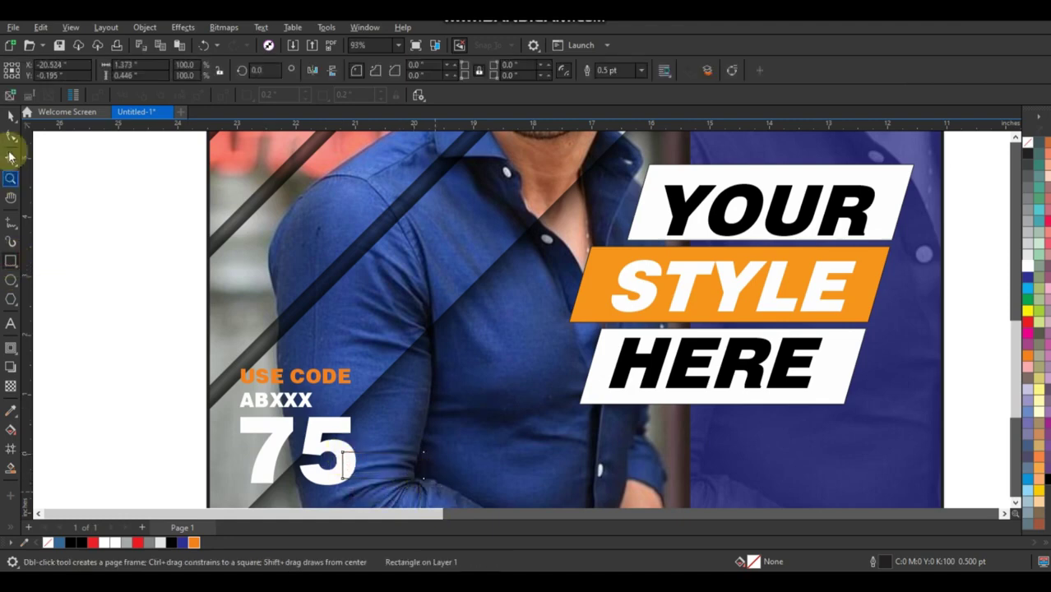
{"action": "left_click", "coordinate": [11, 115]}
{"action": "left_click", "coordinate": [195, 543]}
{"action": "key", "text": "ctrl+Page_Down"}
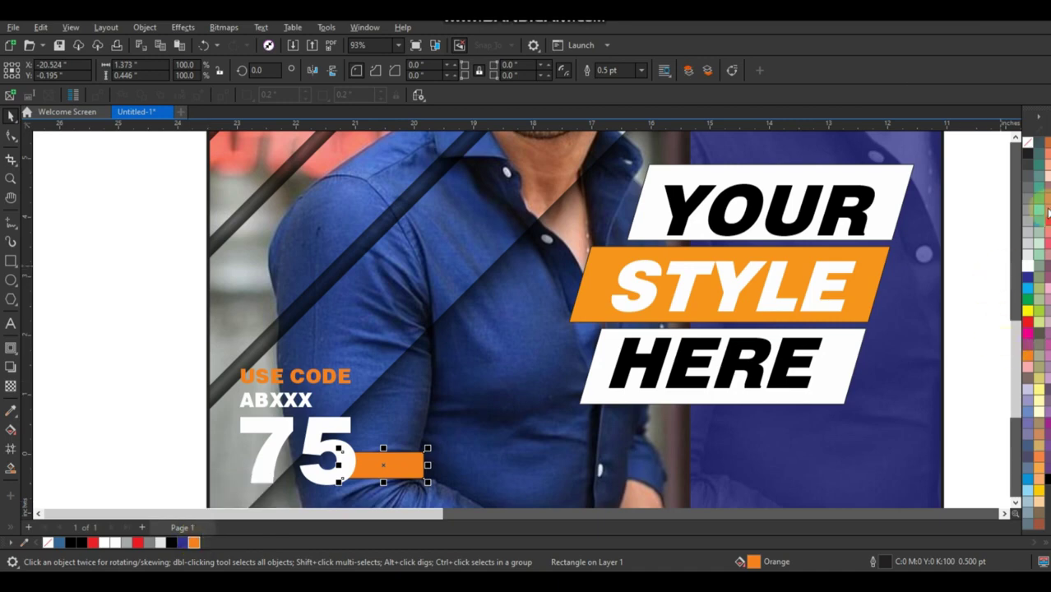
{"action": "right_click", "coordinate": [1027, 141]}
{"action": "left_click", "coordinate": [954, 147]}
Copy the "USE CODE" text onto the small orange bar, change it to "%OFF" in white and fit it inside the bar.
{"action": "left_click_drag", "start_coordinate": [308, 380], "coordinate": [414, 470]}
{"action": "right_click", "coordinate": [415, 470]}
{"action": "left_click", "coordinate": [9, 326]}
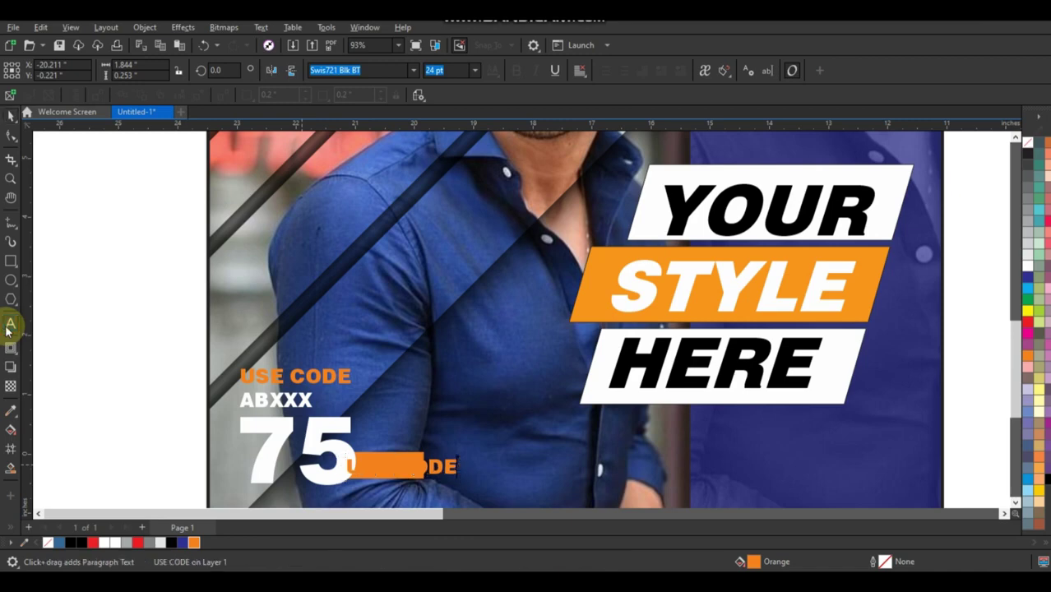
{"action": "left_click", "coordinate": [11, 116]}
{"action": "left_click", "coordinate": [1030, 268]}
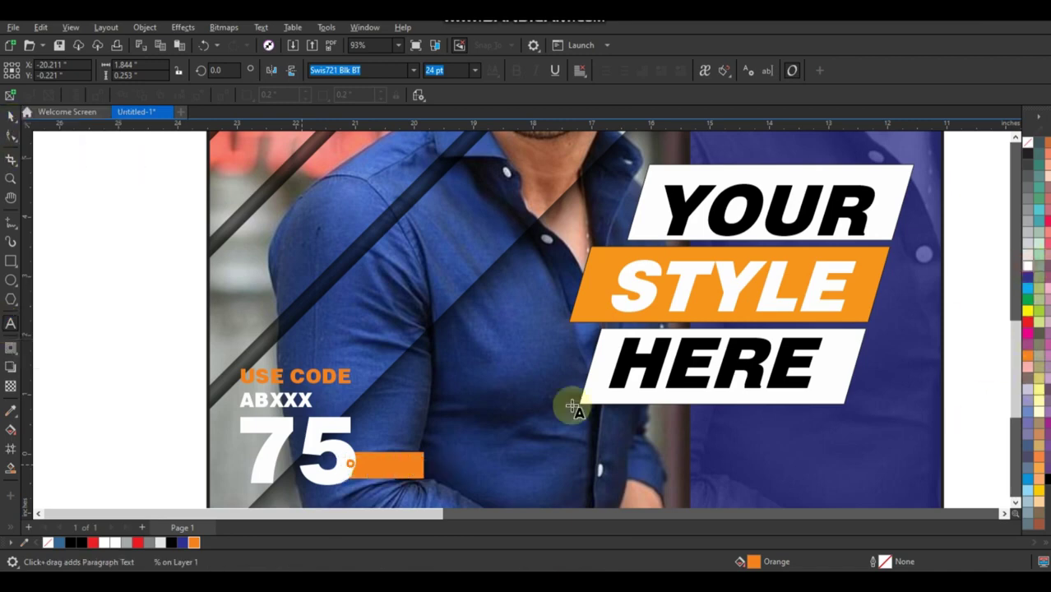
{"action": "left_click", "coordinate": [10, 120]}
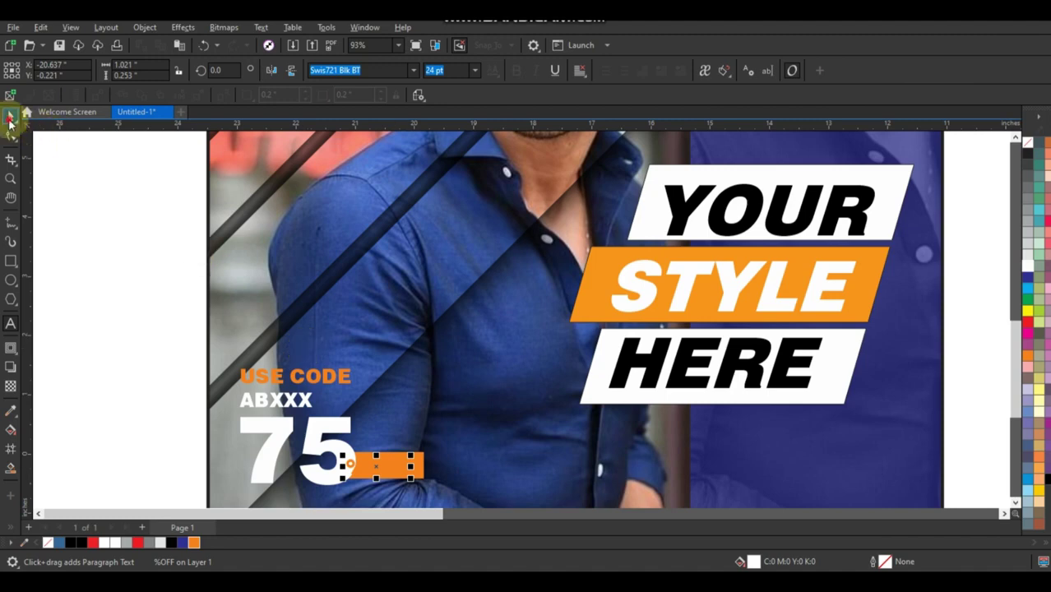
{"action": "left_click", "coordinate": [1027, 265]}
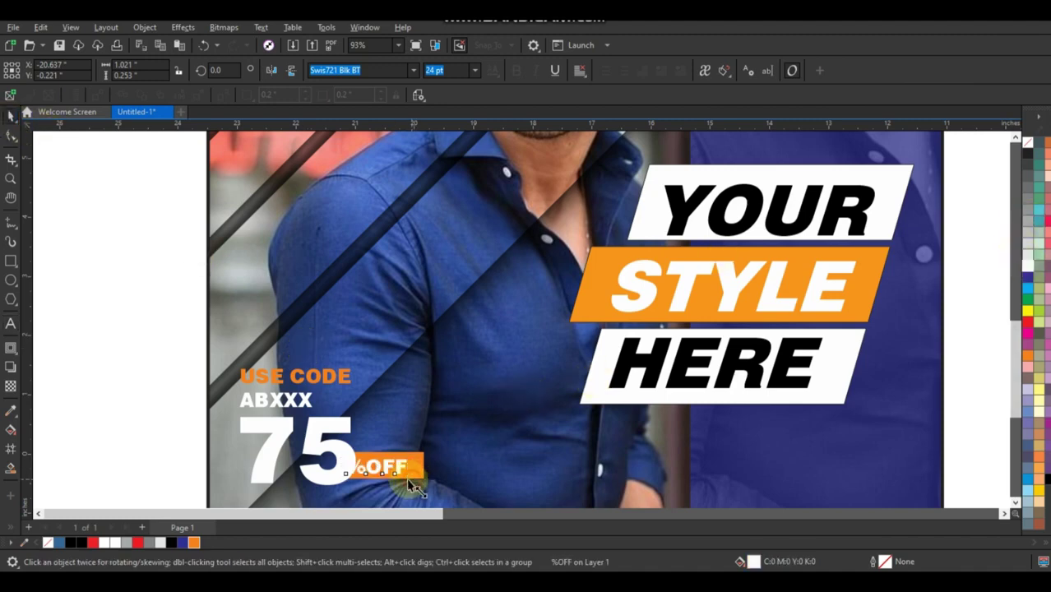
{"action": "mouse_move", "coordinate": [400, 467]}
{"action": "left_mouse_down"}
{"action": "mouse_move", "coordinate": [414, 475]}
{"action": "mouse_move", "coordinate": [408, 468]}
{"action": "left_mouse_up"}
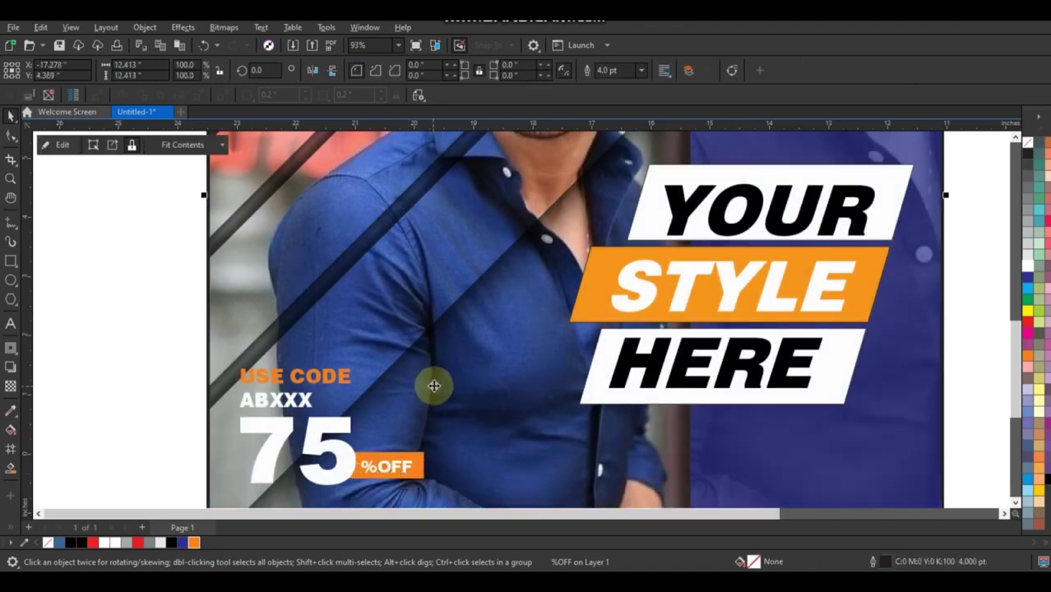
Select the whole design, fit it to the view and preview it full screen to check the finished layout.
{"action": "scroll", "coordinate": [434, 385], "scroll_direction": "down", "scroll_amount": 1}
{"action": "left_click", "coordinate": [805, 375]}
{"action": "left_click", "coordinate": [677, 427]}
{"action": "scroll", "coordinate": [580, 443], "scroll_direction": "down", "scroll_amount": 1}
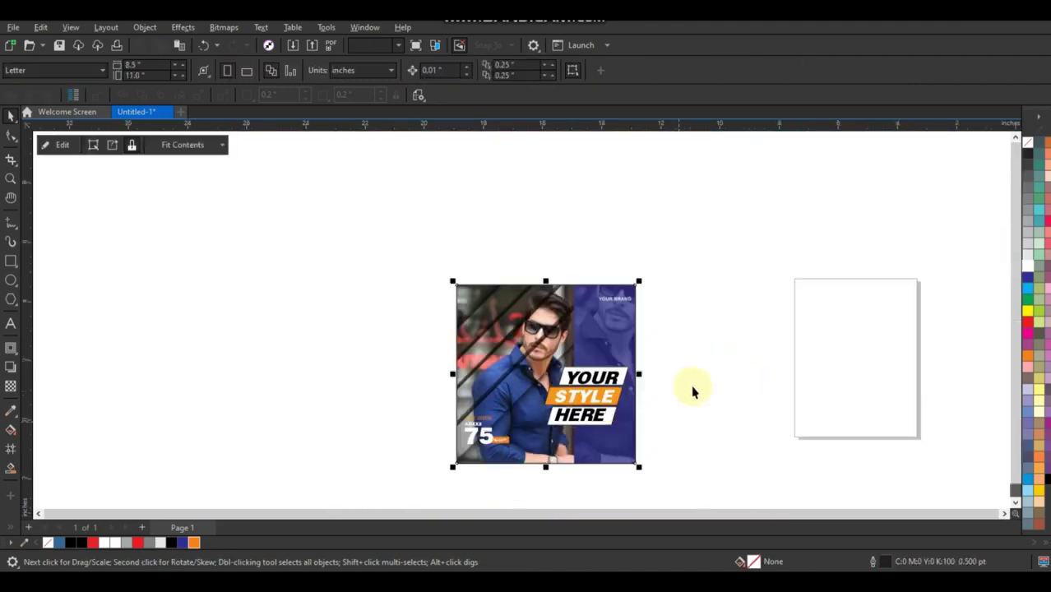
{"action": "left_click", "coordinate": [694, 393]}
{"action": "left_click_drag", "start_coordinate": [422, 484], "coordinate": [417, 481]}
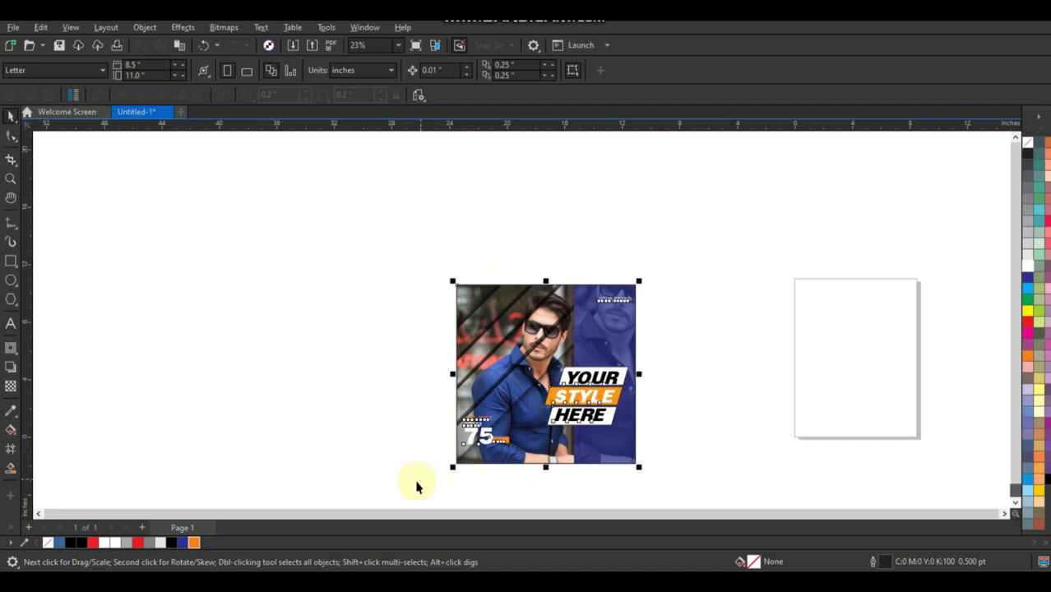
{"action": "key", "text": "shift+F2"}
{"action": "left_click", "coordinate": [767, 392]}
{"action": "key", "text": "F9"}
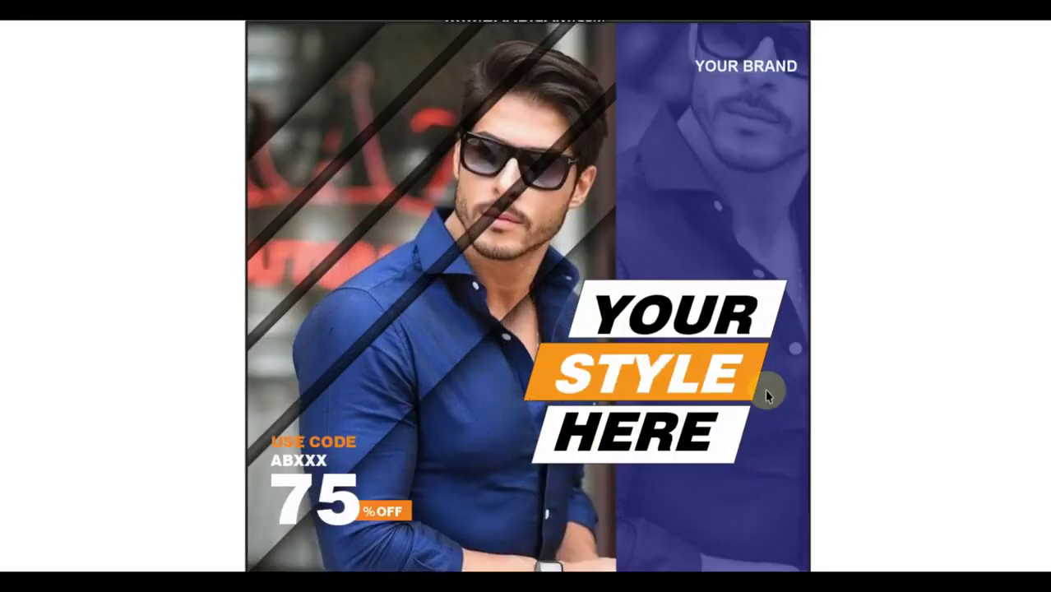